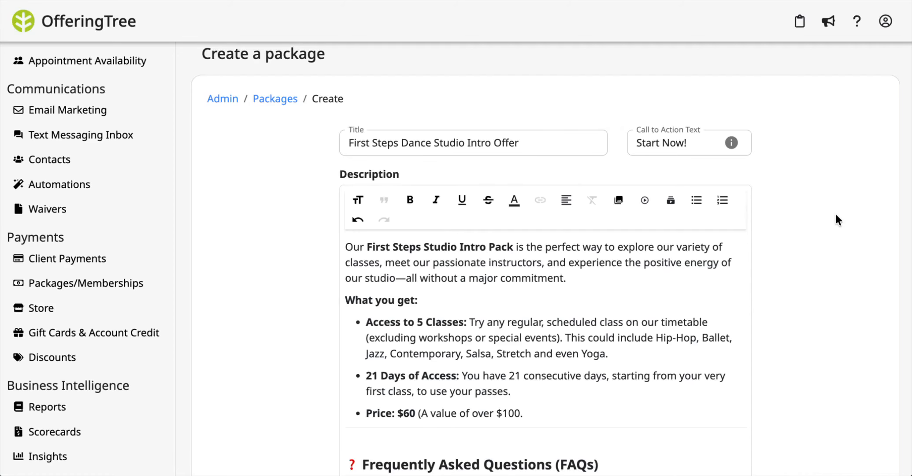
Step: Replace the package image with a stock photo of dancers in a studio
scroll(576, 312, down, 5)
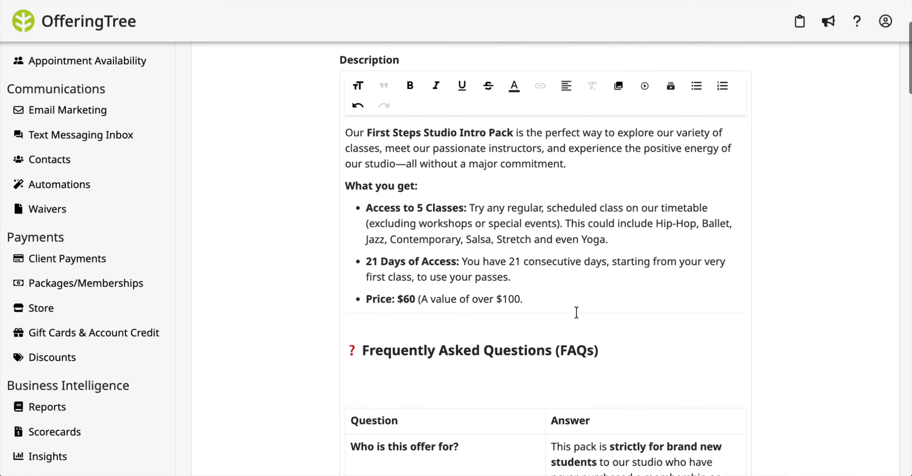
scroll(576, 312, down, 8)
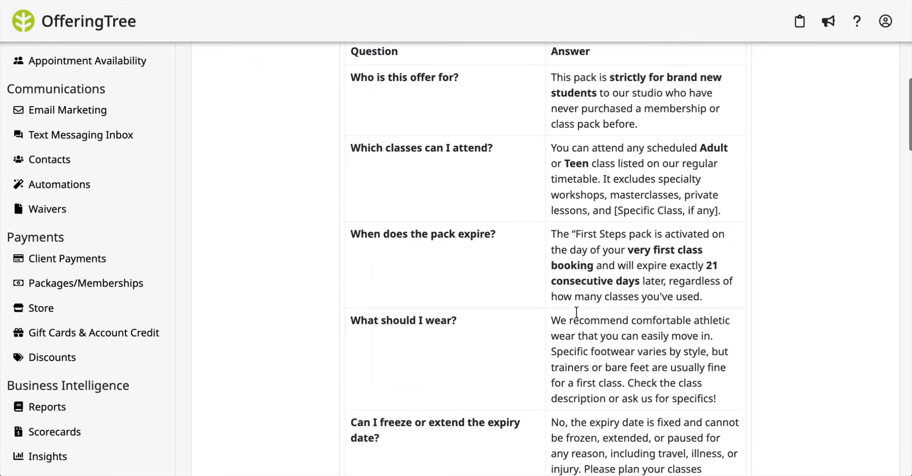
scroll(576, 312, down, 8)
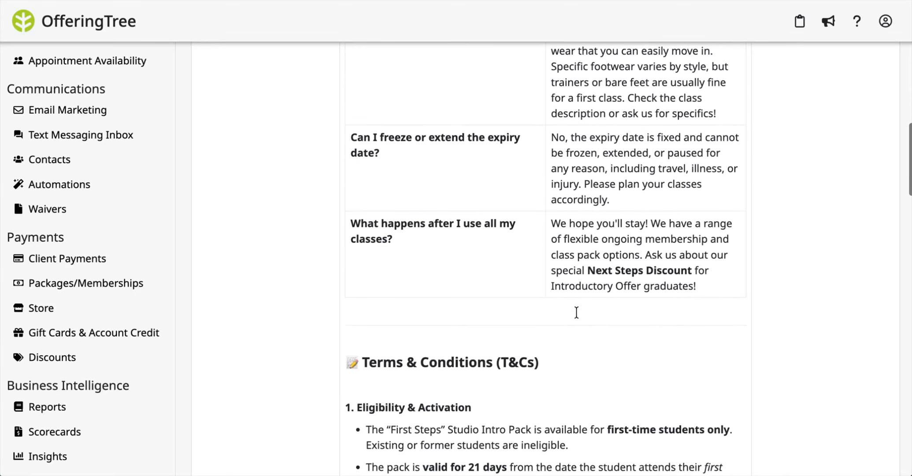
scroll(576, 312, down, 10)
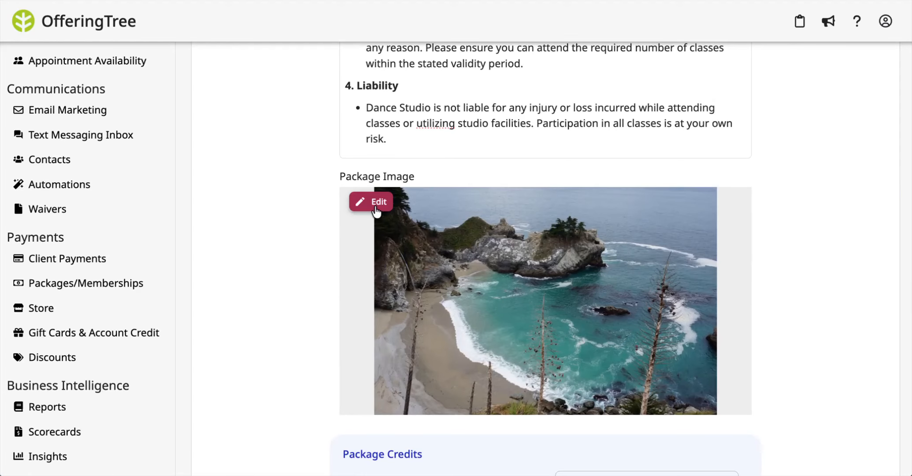
click(376, 210)
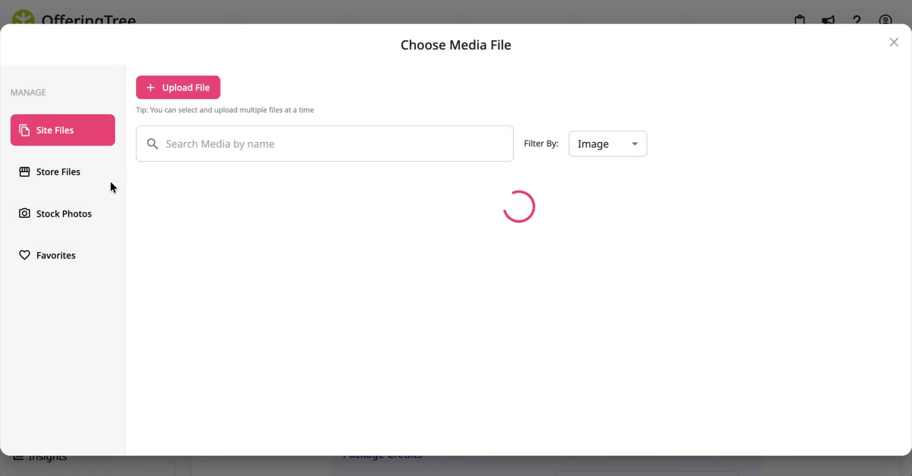
click(68, 222)
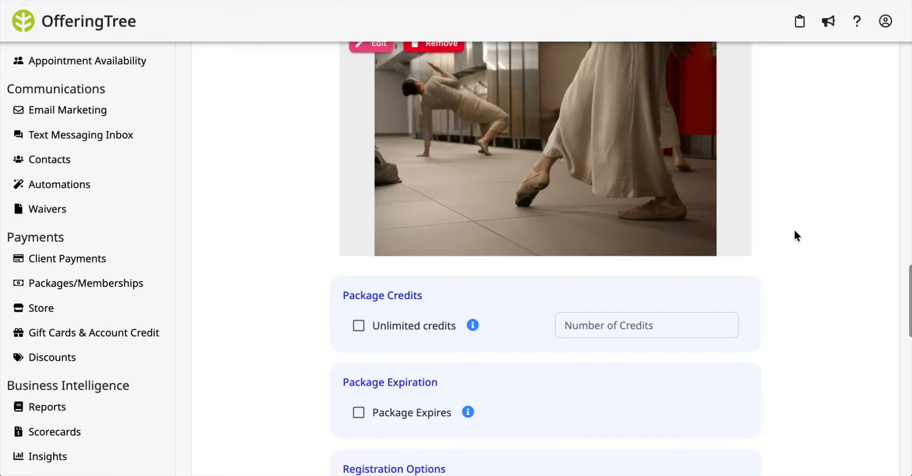
Step: Give the package a limited number of credits, set to 5, with unlimited credits off
scroll(500, 289, down, 1)
scroll(499, 286, down, 1)
mouse_move(476, 271)
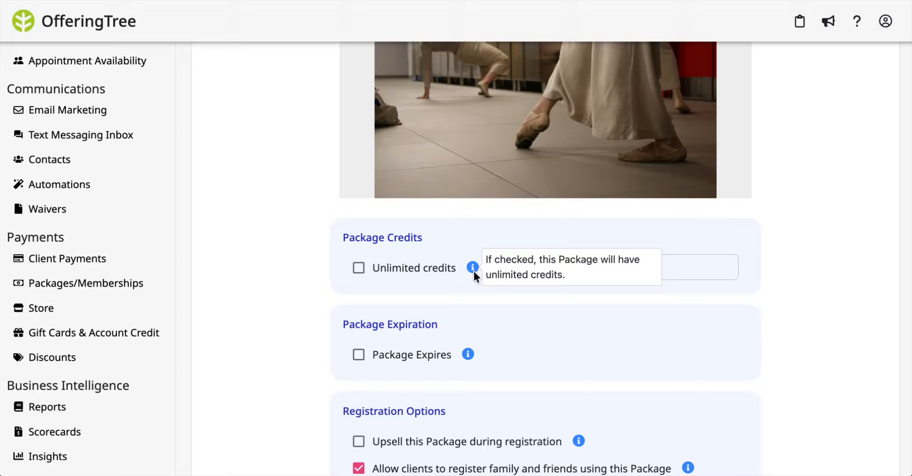
click(398, 269)
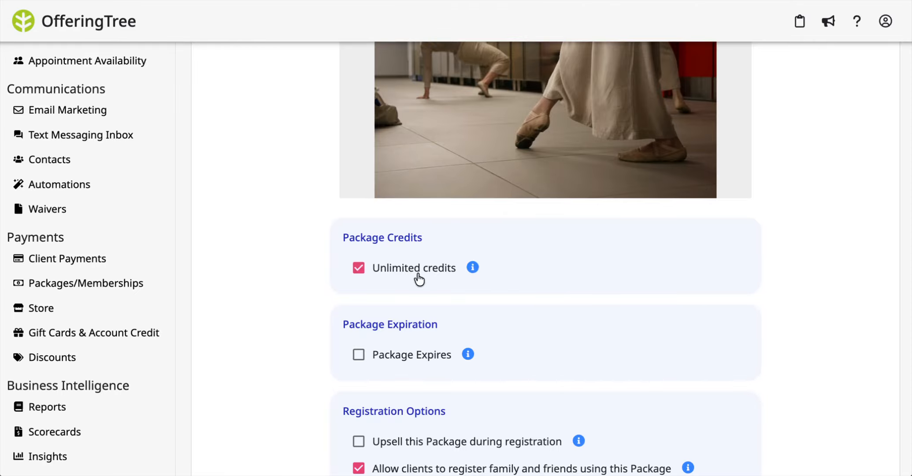
click(416, 273)
click(621, 263)
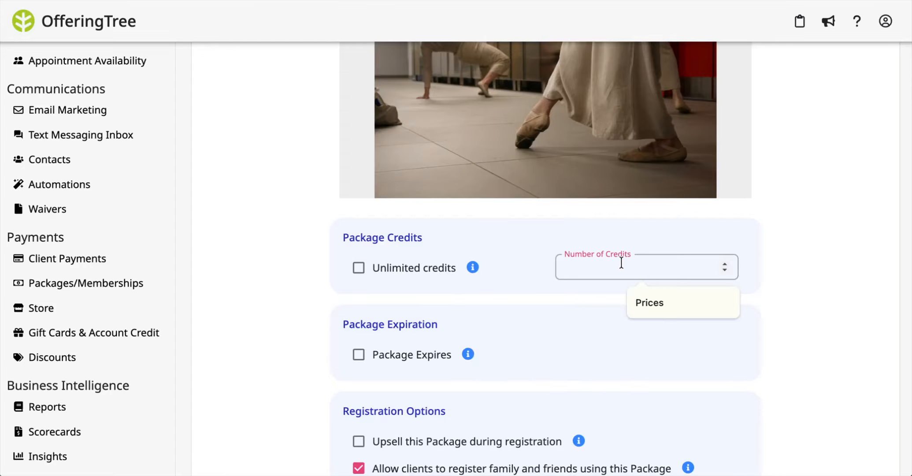
text(5)
Step: Enable package expiration after 21 days, with the countdown set to start on first use
scroll(590, 207, down, 2)
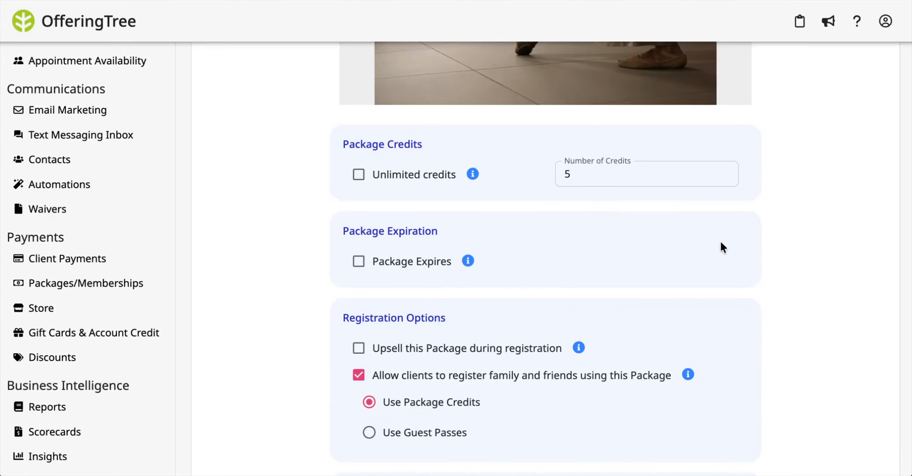
scroll(747, 245, down, 1)
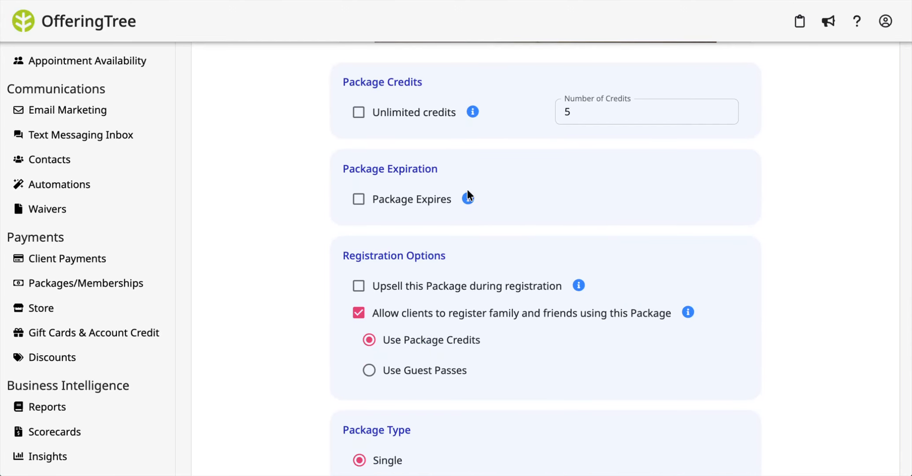
mouse_move(468, 200)
click(359, 200)
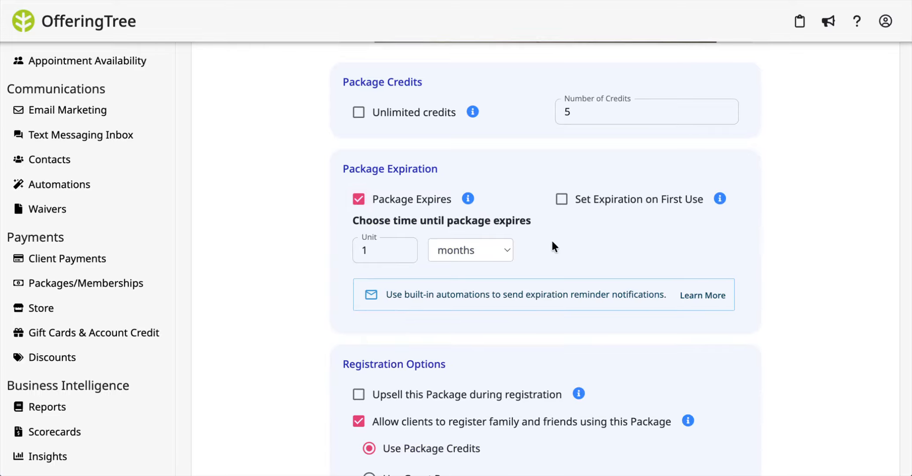
click(376, 252)
key(BackSpace)
text(21)
click(442, 258)
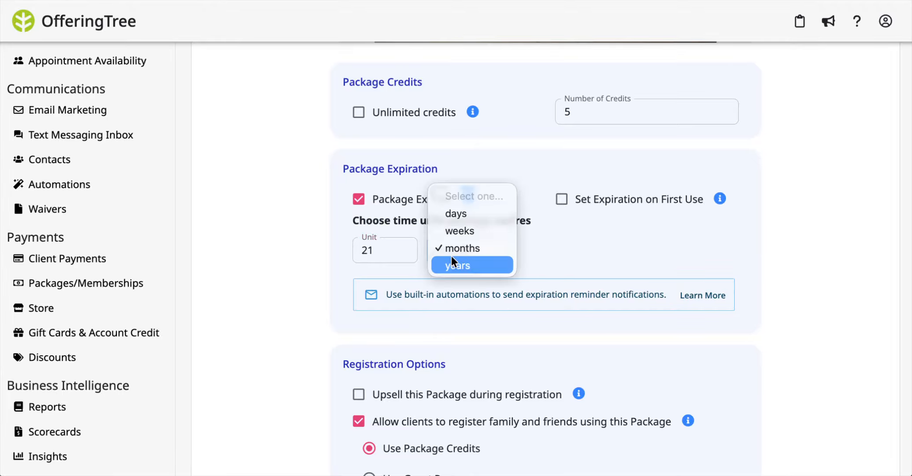
click(482, 214)
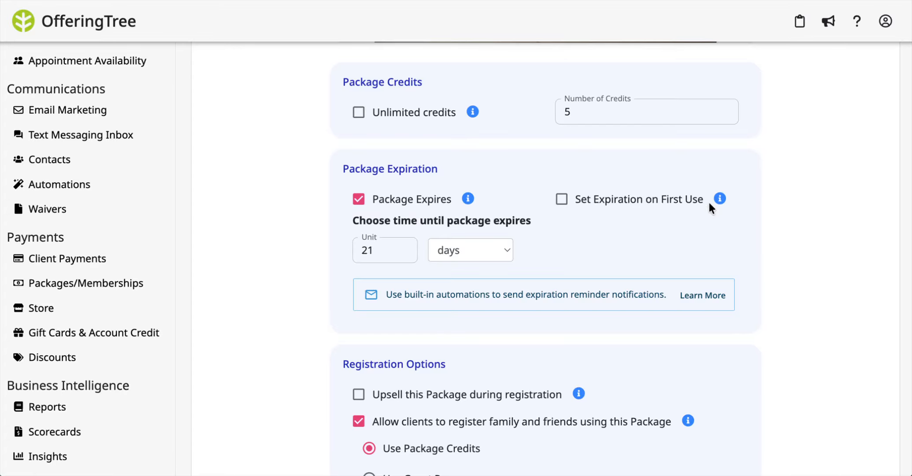
mouse_move(720, 202)
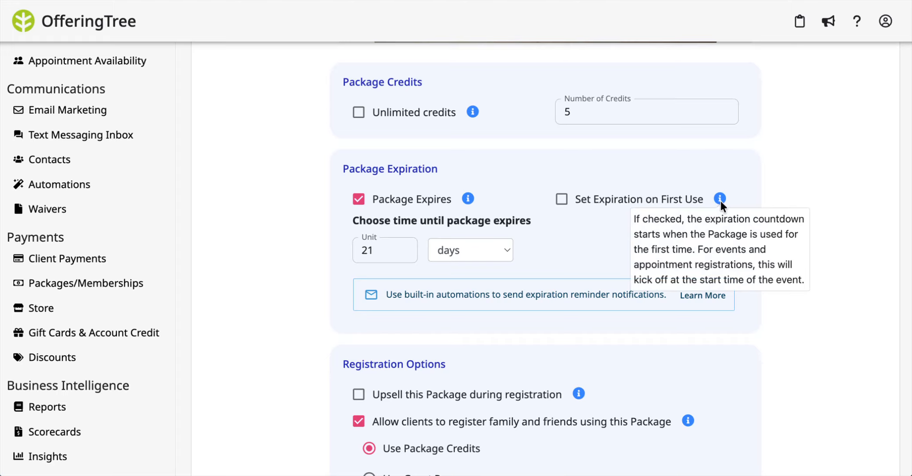
click(561, 200)
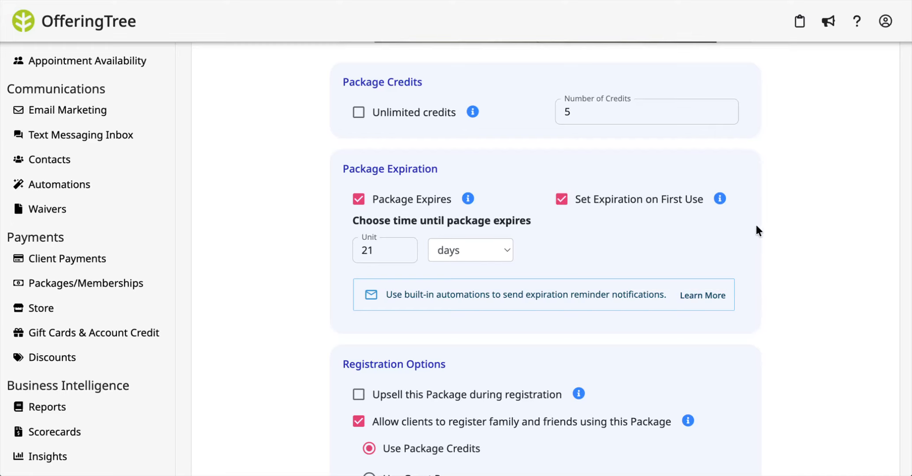
Step: Enable upselling this package during registration
scroll(756, 226, down, 5)
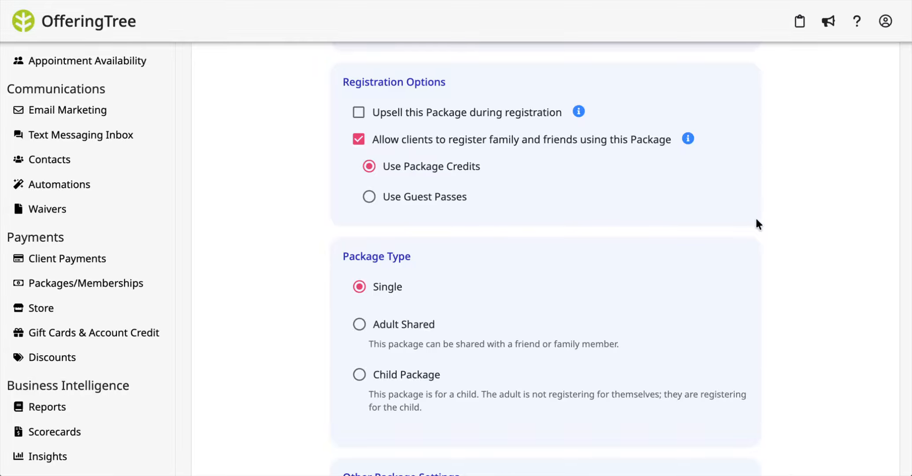
click(443, 117)
mouse_move(582, 111)
Step: Let clients register family and friends with guest passes and set the number of guest credits to 1
mouse_move(687, 139)
click(441, 202)
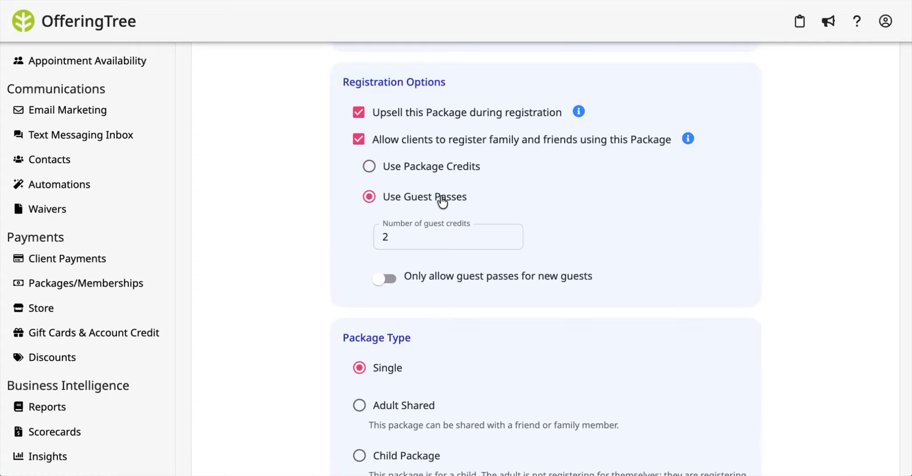
click(408, 238)
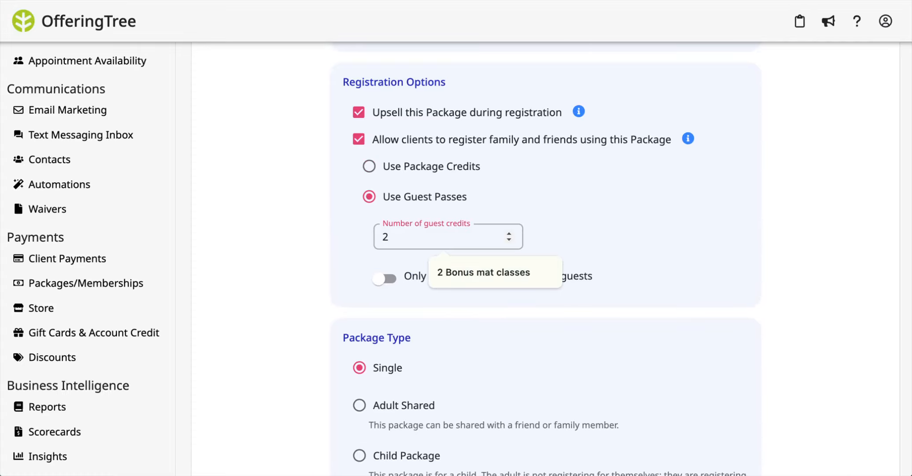
key(BackSpace)
text(1)
click(662, 255)
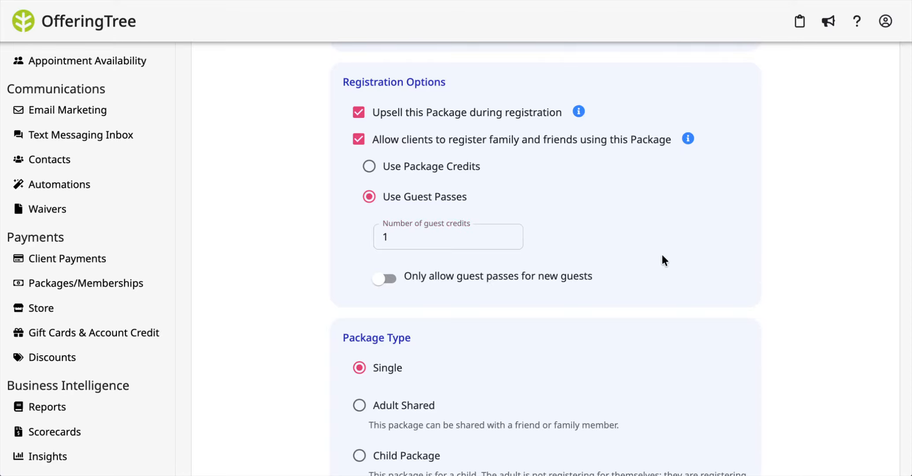
Step: Preview the Adult Shared and Child Package types, then set the package type back to Single
scroll(661, 260, down, 1)
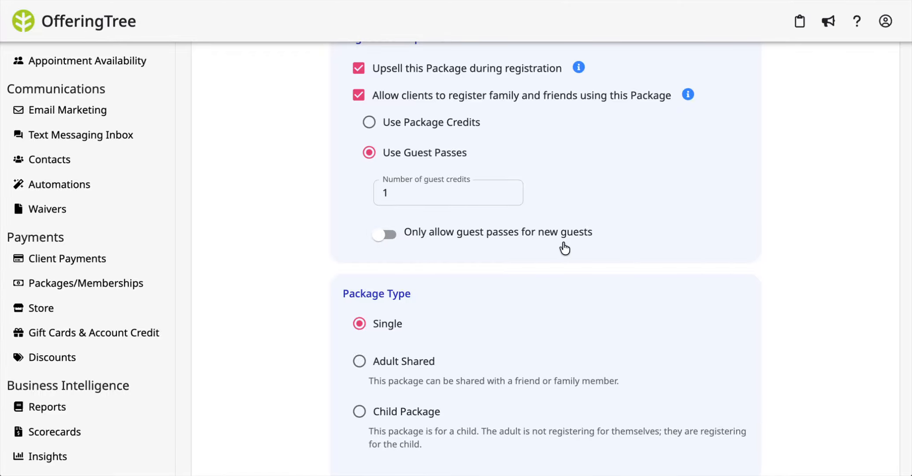
scroll(791, 248, down, 3)
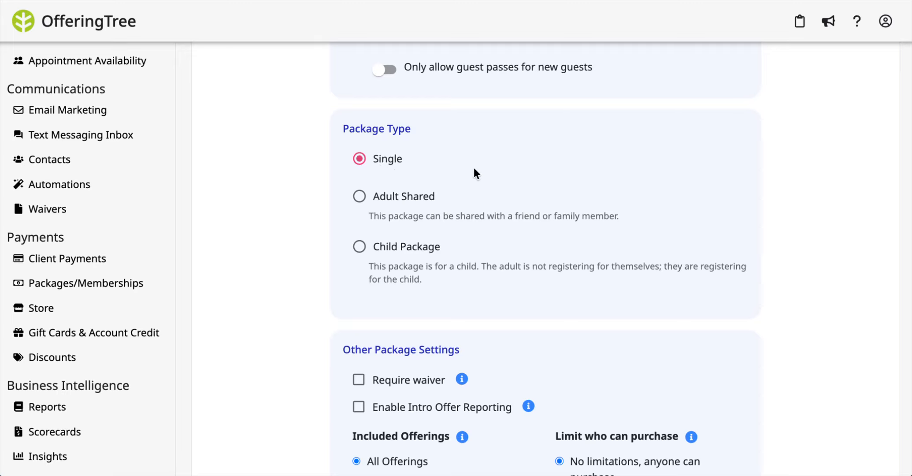
scroll(436, 168, up, 3)
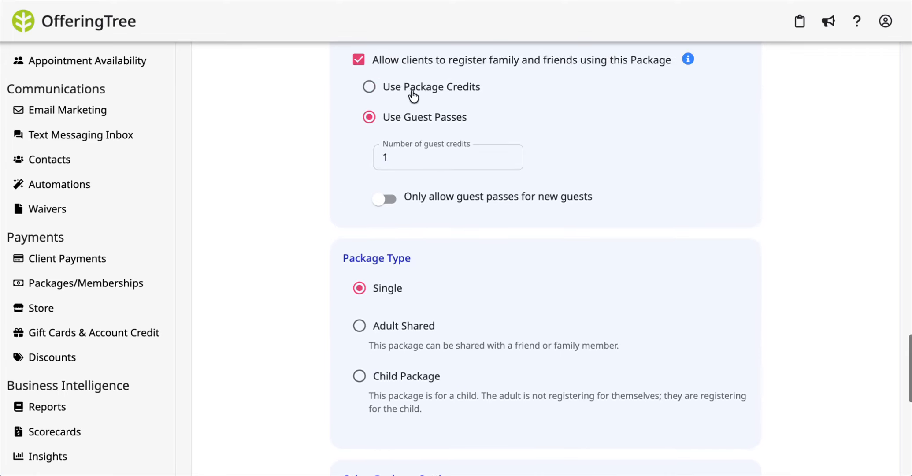
scroll(458, 238, down, 3)
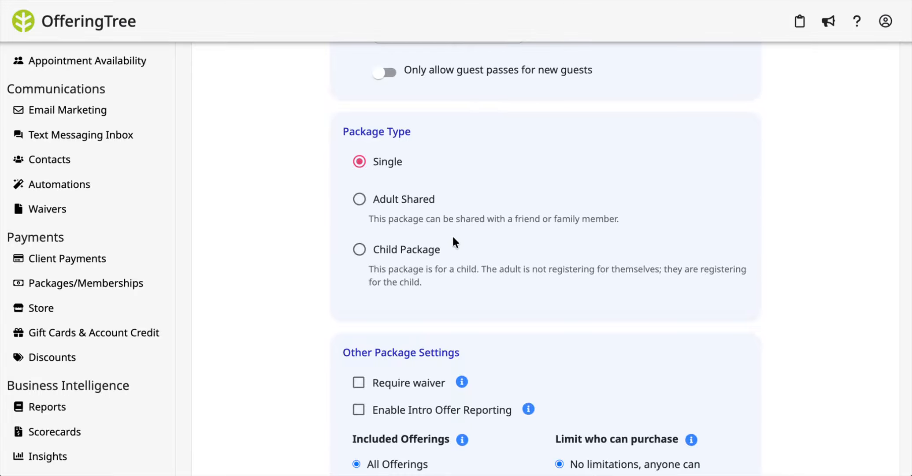
click(360, 201)
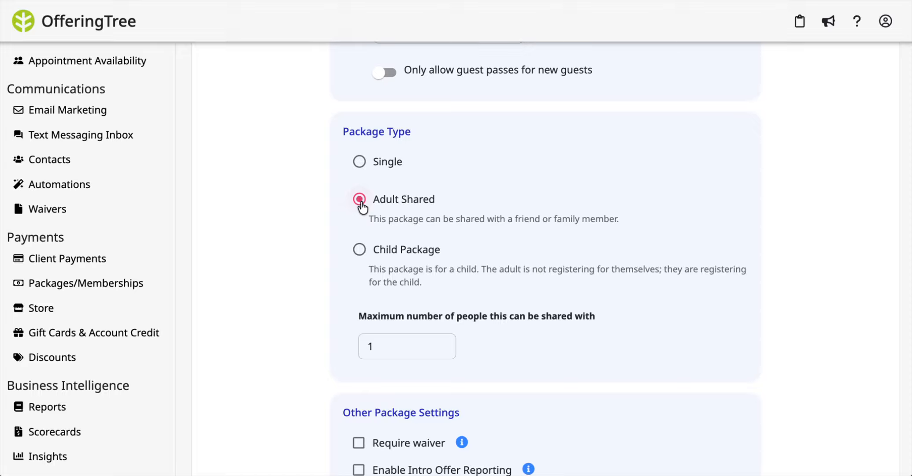
click(359, 256)
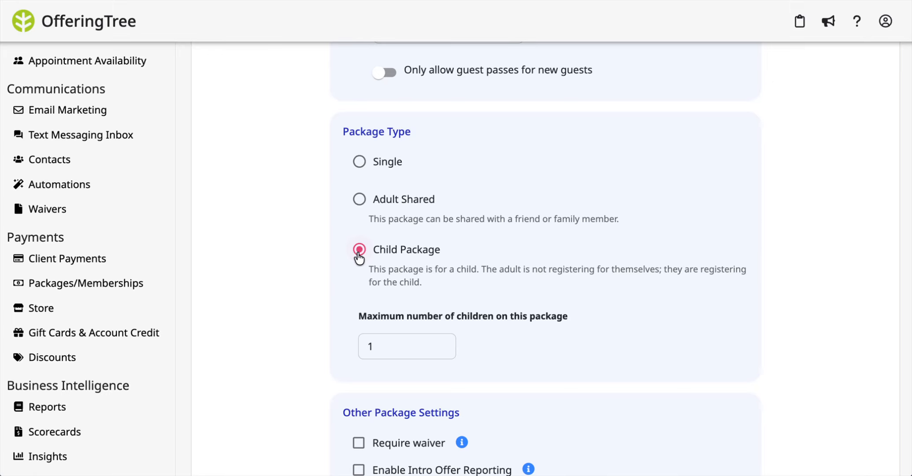
click(359, 162)
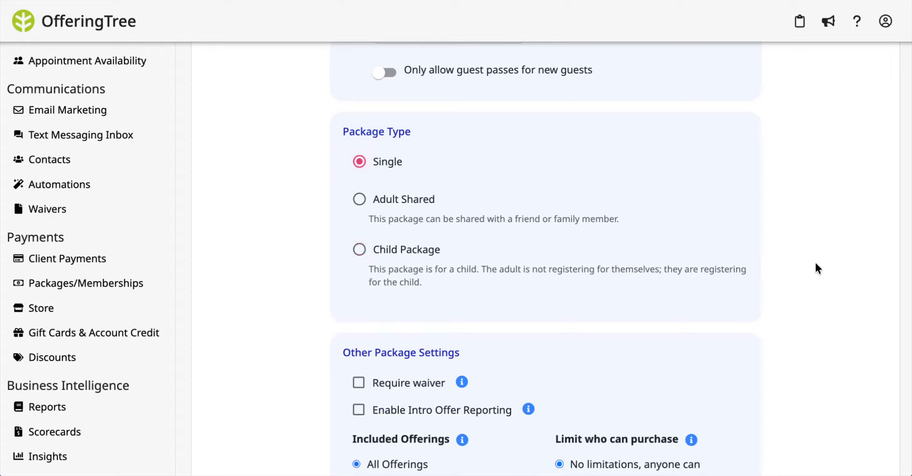
Step: Require a waiver for the package and save the provided Default Waiver text as its waiver
scroll(815, 260, down, 3)
scroll(566, 154, up, 2)
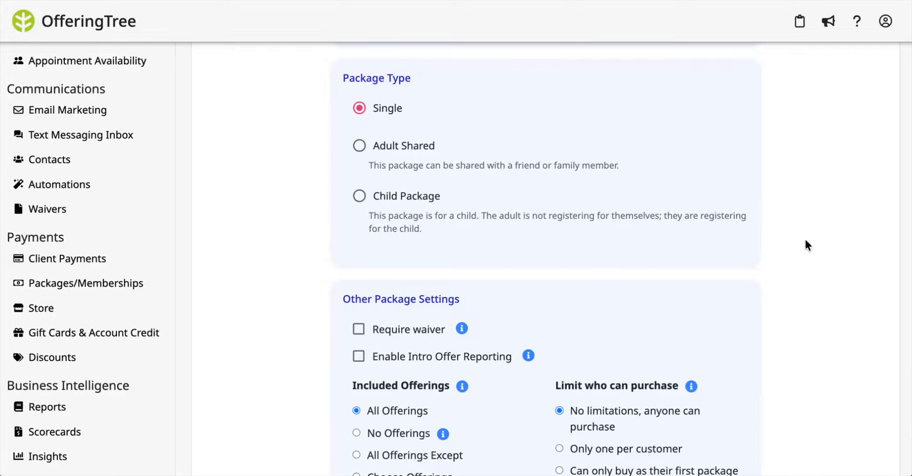
scroll(806, 241, down, 1)
scroll(805, 240, up, 1)
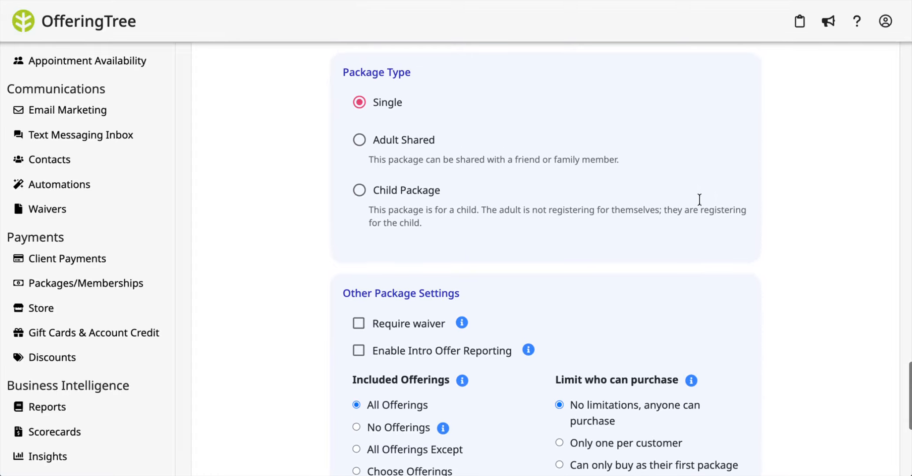
scroll(778, 269, down, 3)
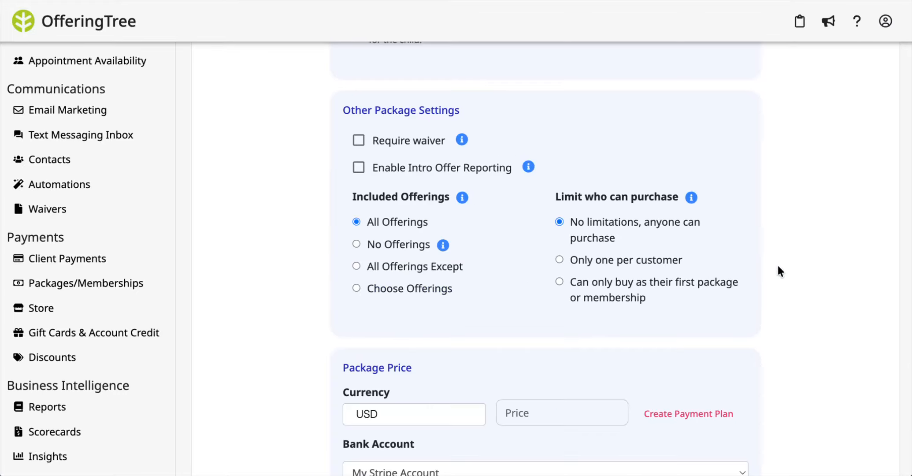
mouse_move(461, 141)
click(359, 145)
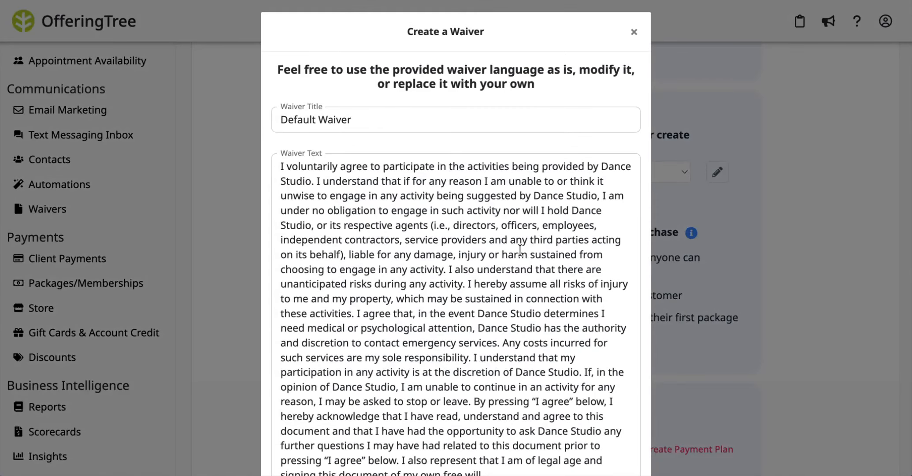
scroll(520, 249, down, 3)
click(622, 450)
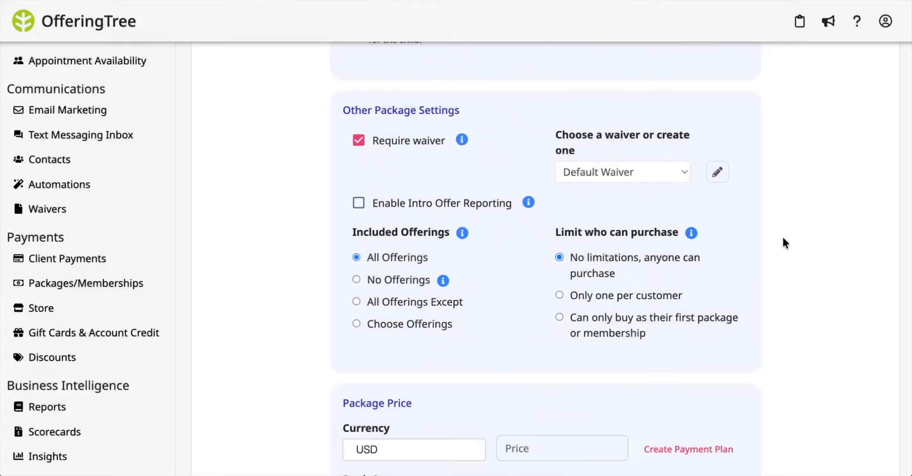
Step: Enable intro offer reporting for the package
scroll(782, 235, down, 1)
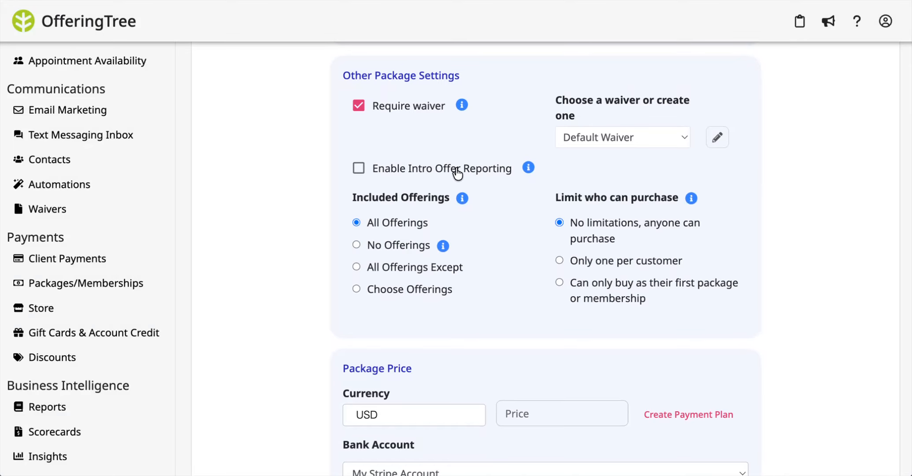
click(440, 174)
mouse_move(523, 163)
Step: Include only Ballet 101, Hatha Yoga Class and Stretch Class, and allow purchase only as the client's first package or membership
mouse_move(442, 246)
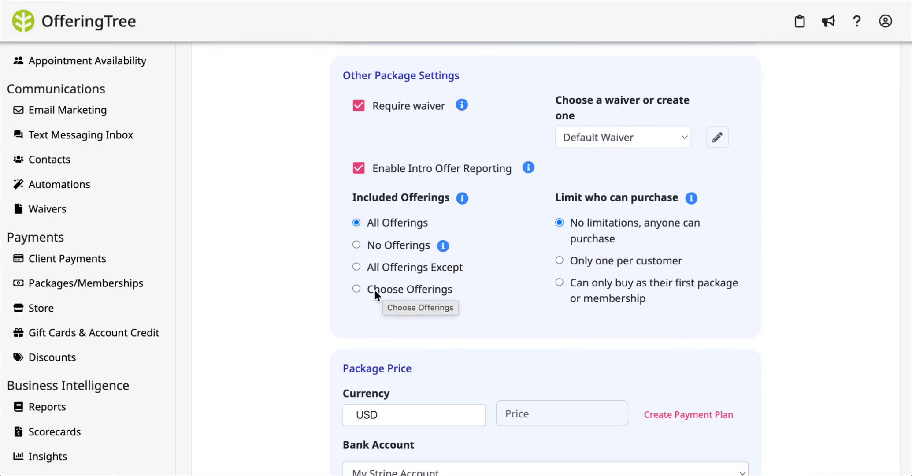
click(355, 266)
click(358, 316)
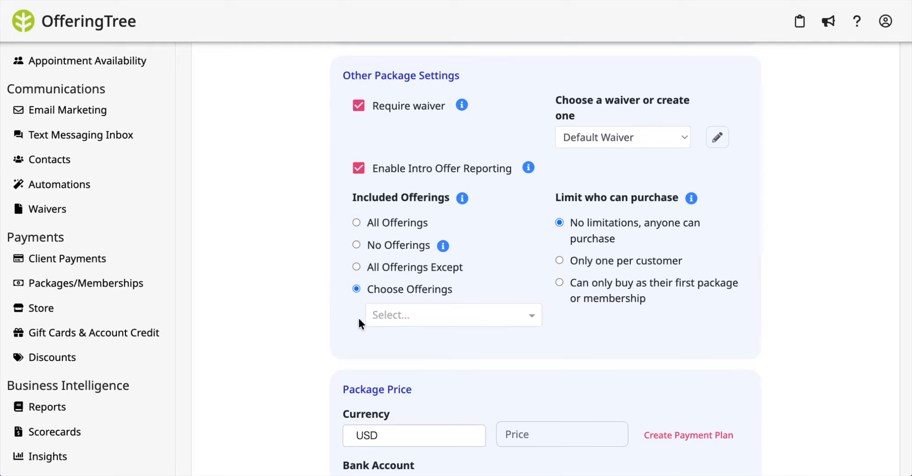
click(409, 313)
scroll(409, 396, down, 1)
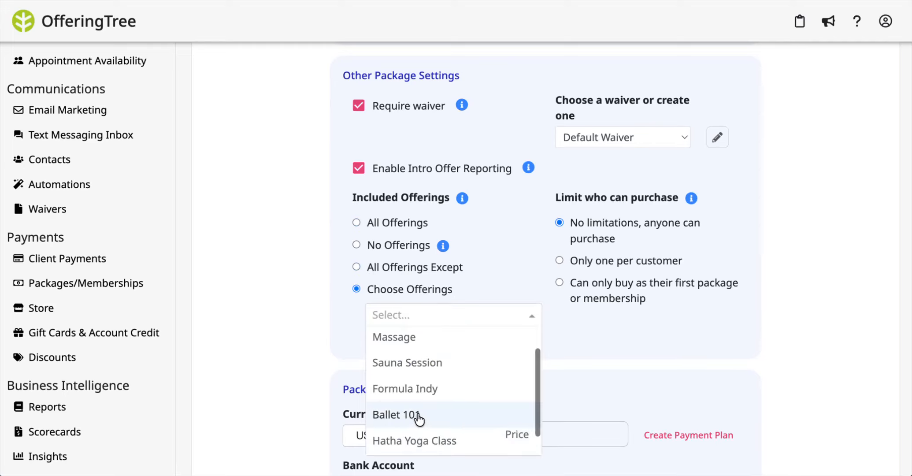
click(416, 415)
click(458, 314)
scroll(450, 414, down, 1)
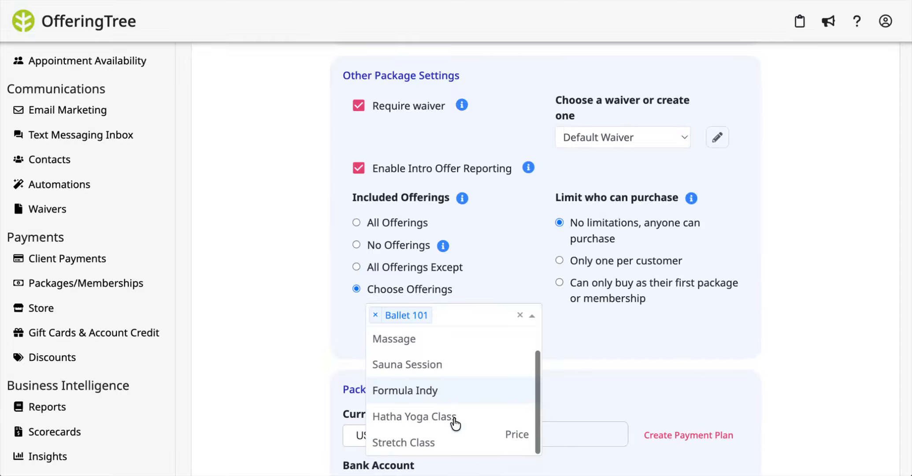
click(455, 419)
click(480, 331)
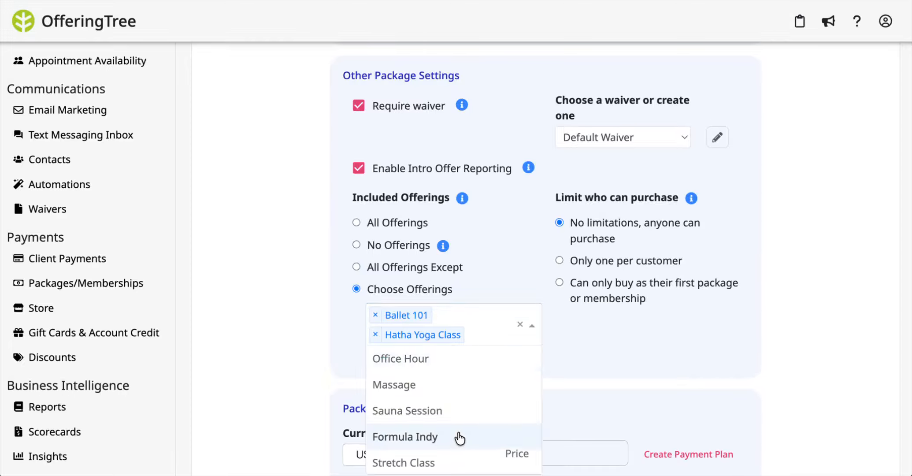
click(438, 462)
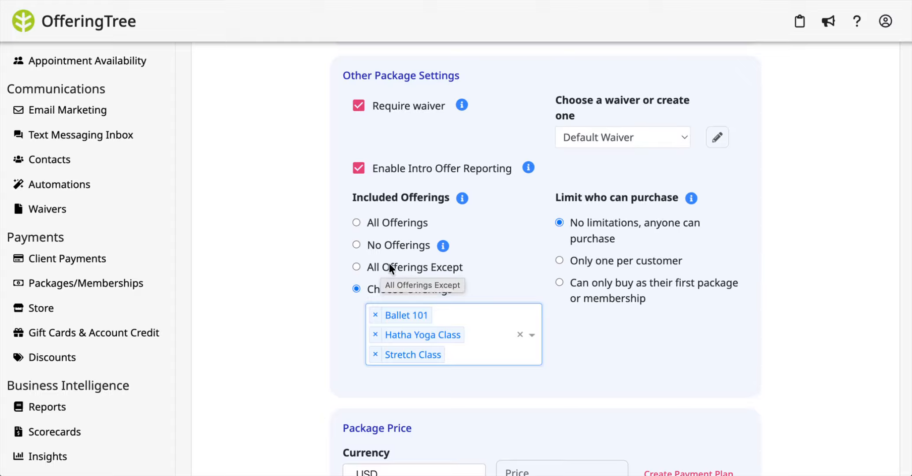
click(346, 337)
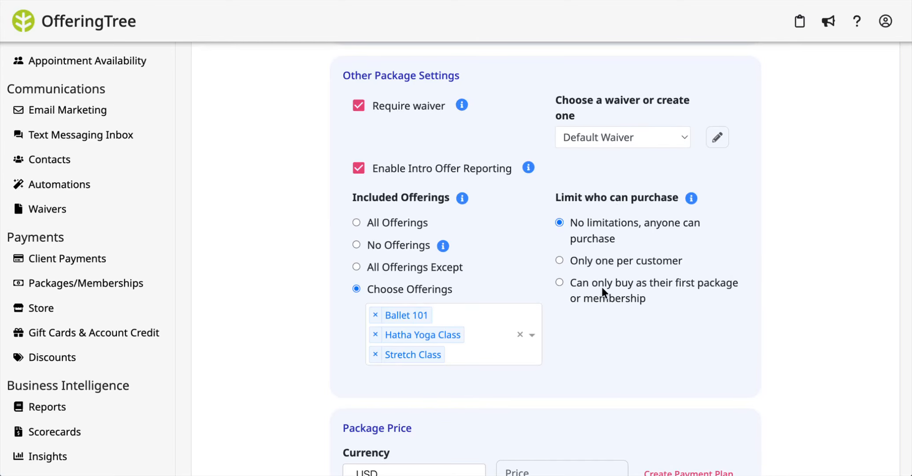
click(559, 282)
Step: Set the package price to 60 USD and create the package
scroll(748, 388, down, 5)
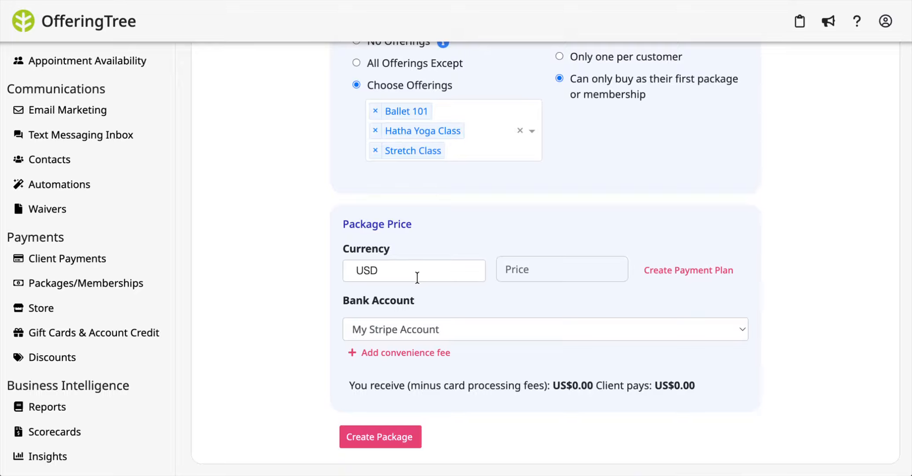
click(550, 270)
text(60)
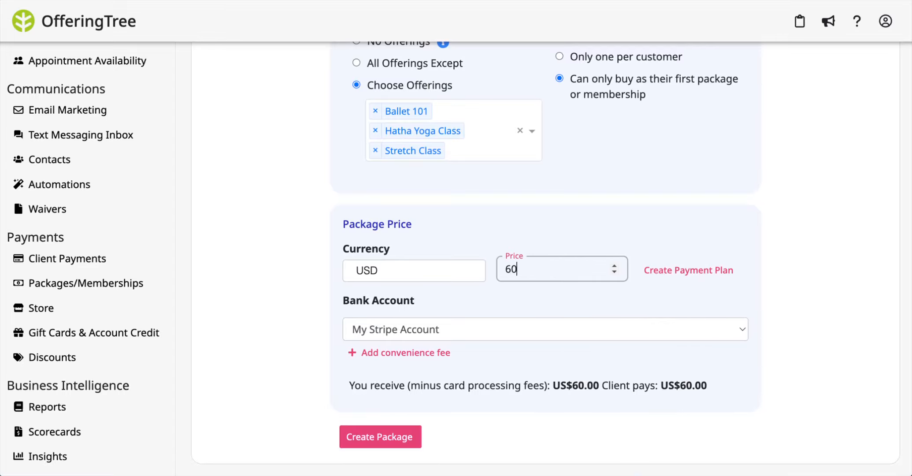
click(630, 239)
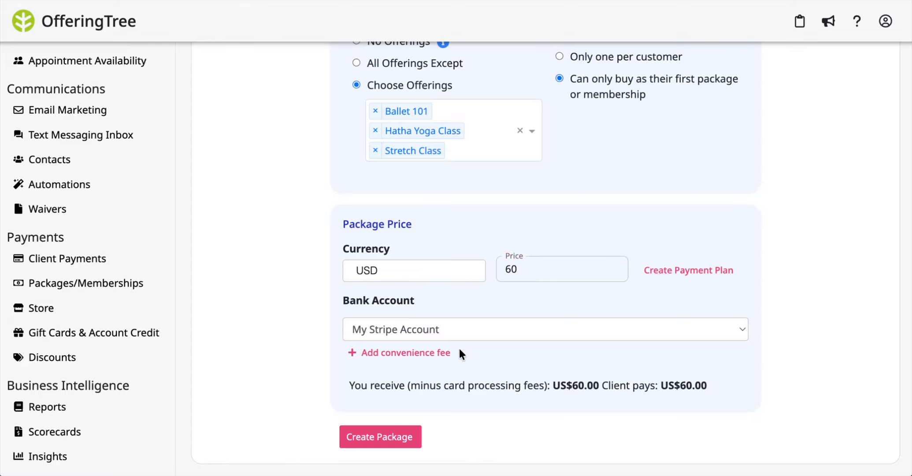
click(422, 353)
click(396, 437)
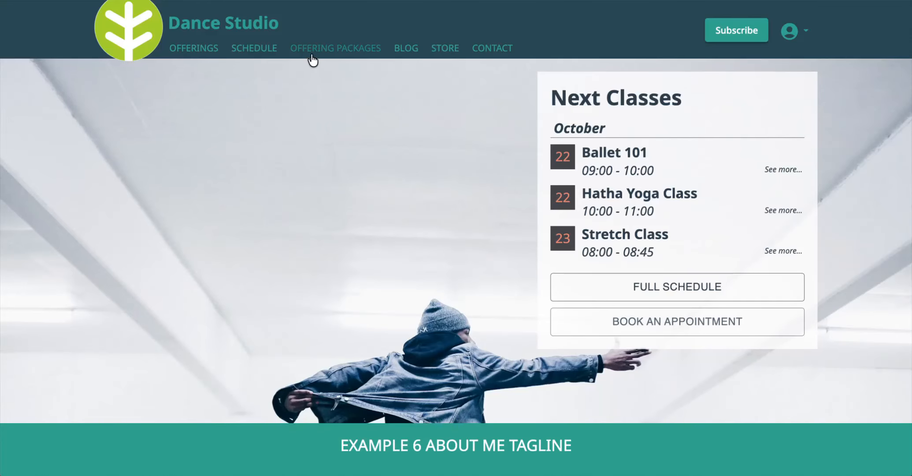
Step: Open the Offering Packages page of the public site and examine how the new package's card is presented
click(358, 54)
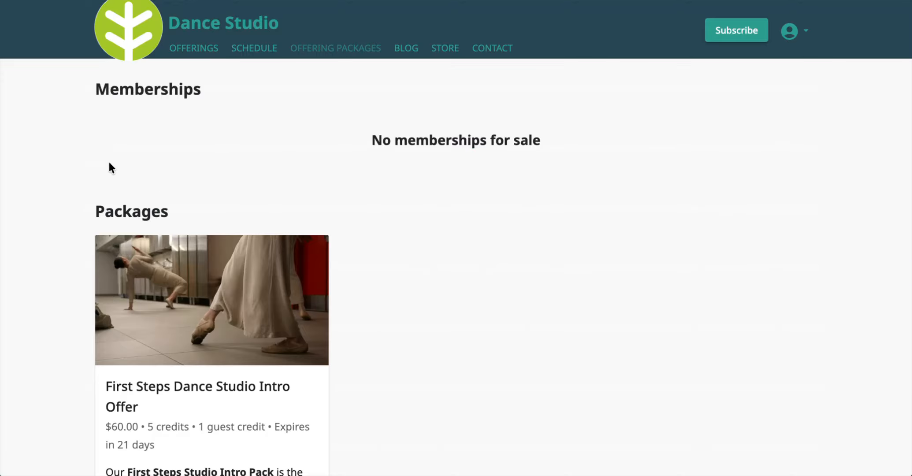
scroll(185, 204, down, 1)
scroll(142, 235, down, 2)
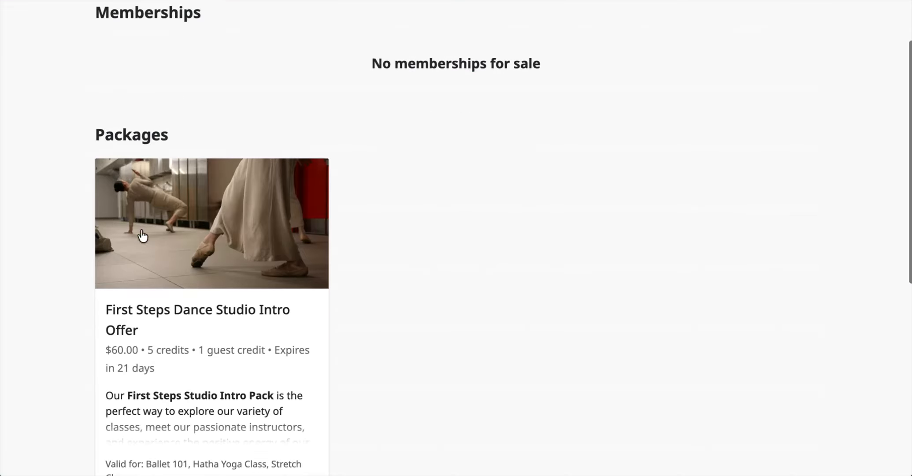
scroll(159, 240, down, 1)
scroll(203, 387, down, 2)
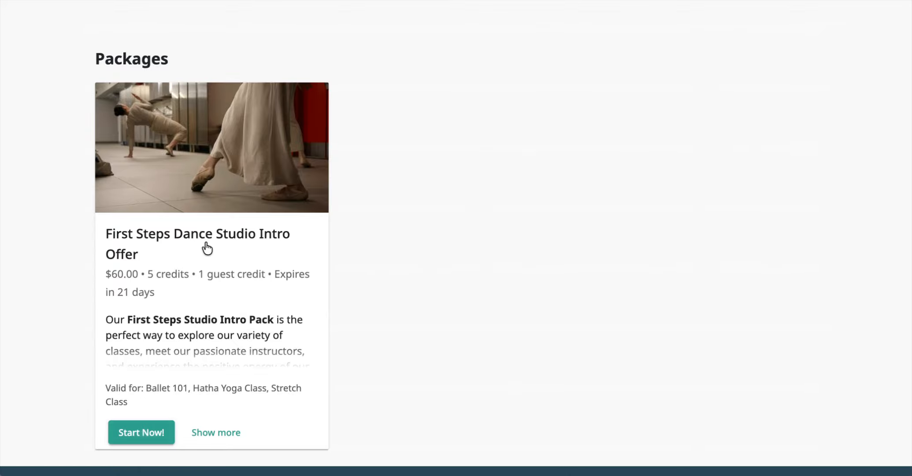
scroll(207, 248, up, 3)
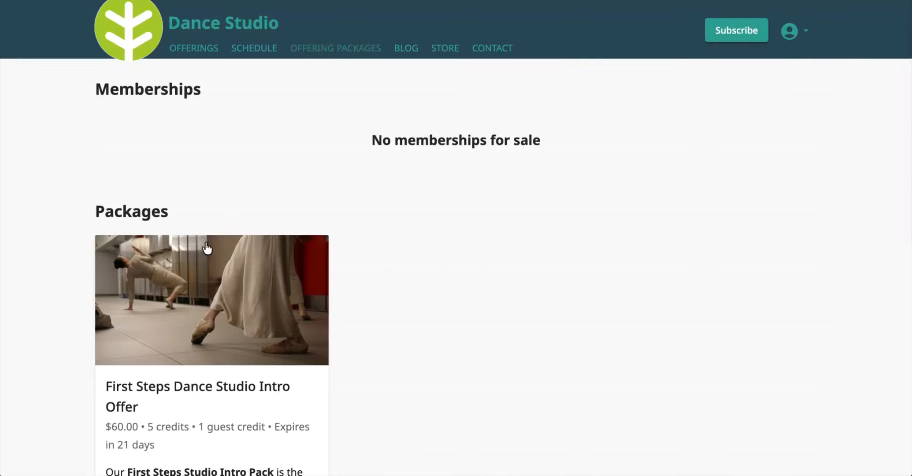
scroll(208, 248, down, 4)
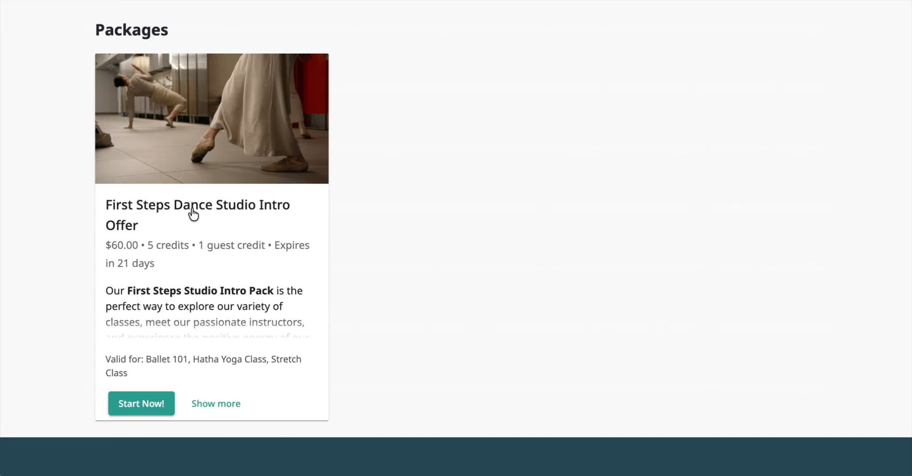
scroll(189, 214, up, 1)
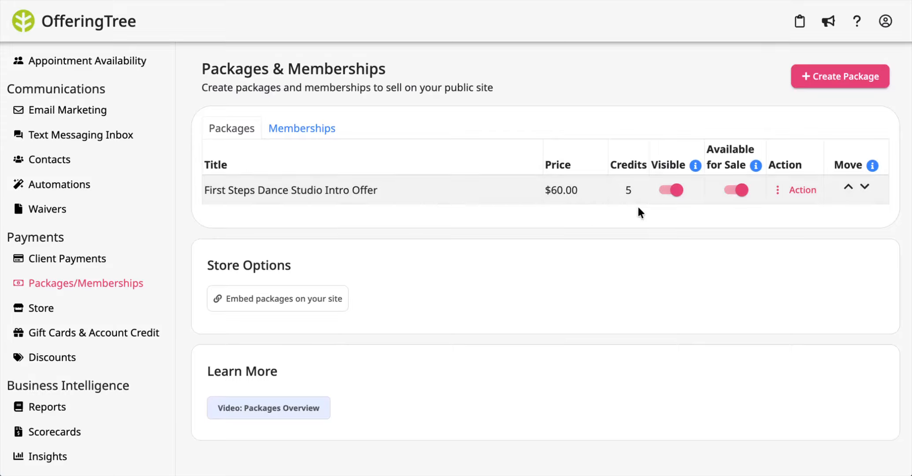
Step: Unpublish the First Steps Dance Studio Intro Offer package and check the public site's packages page
mouse_move(691, 168)
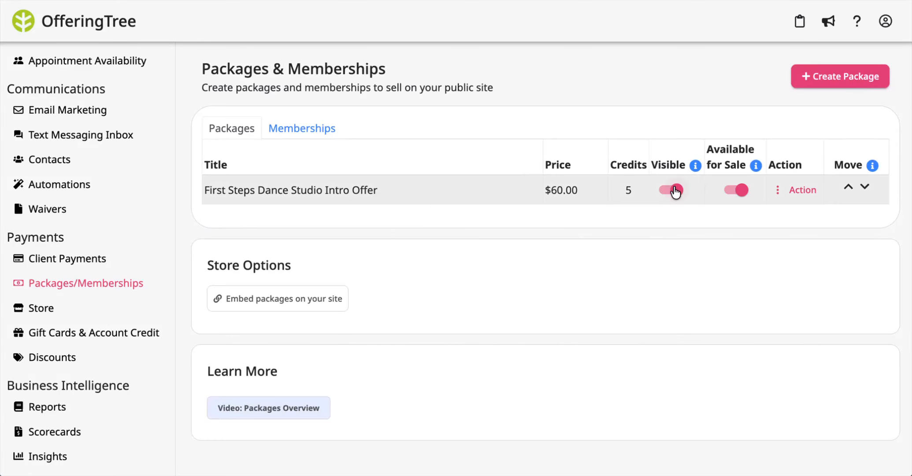
click(676, 189)
click(617, 129)
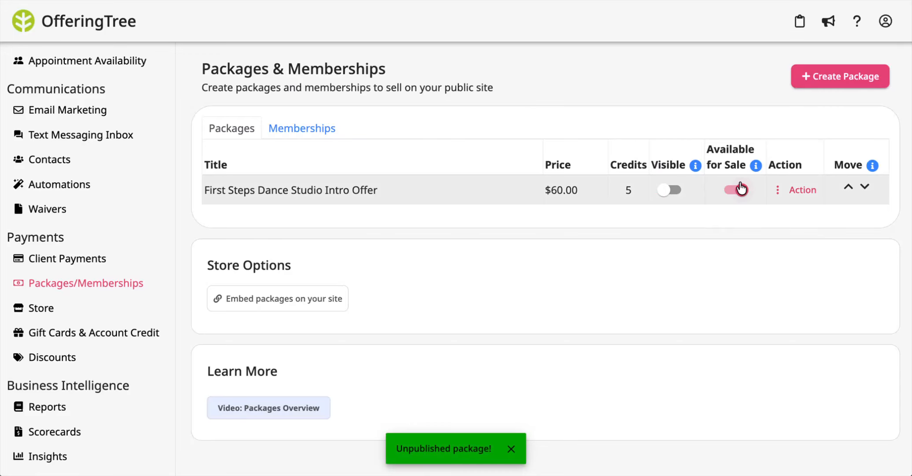
click(795, 190)
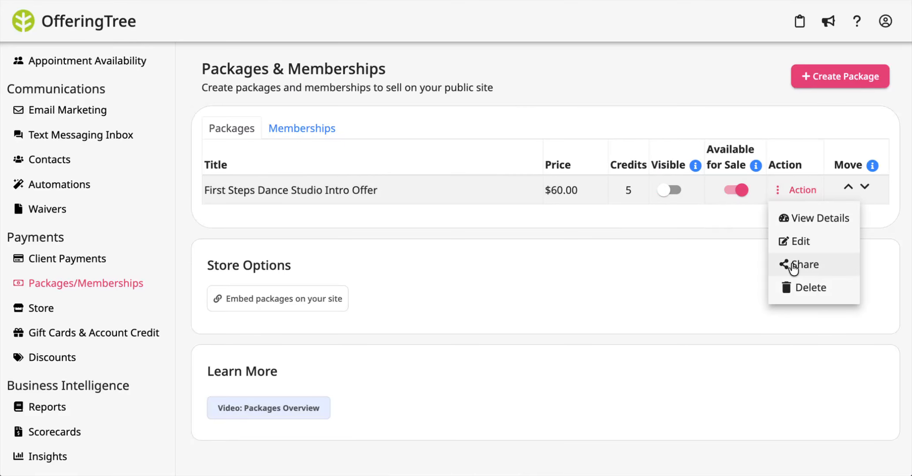
click(639, 230)
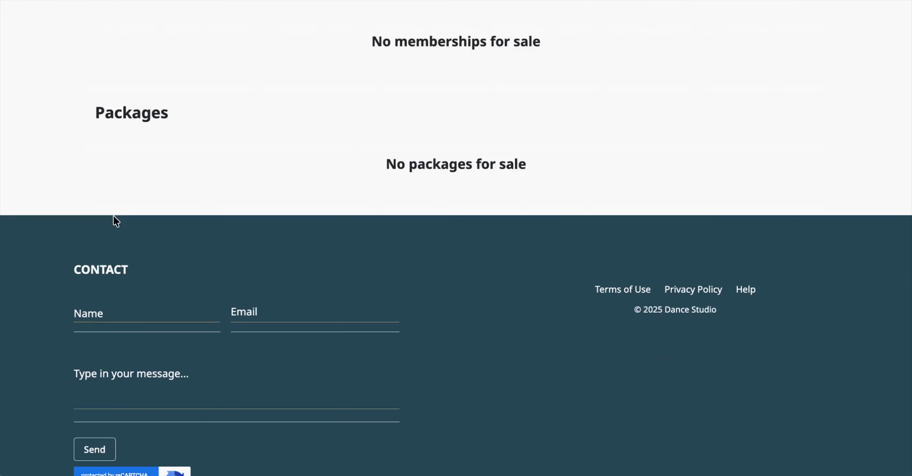
scroll(191, 102, up, 3)
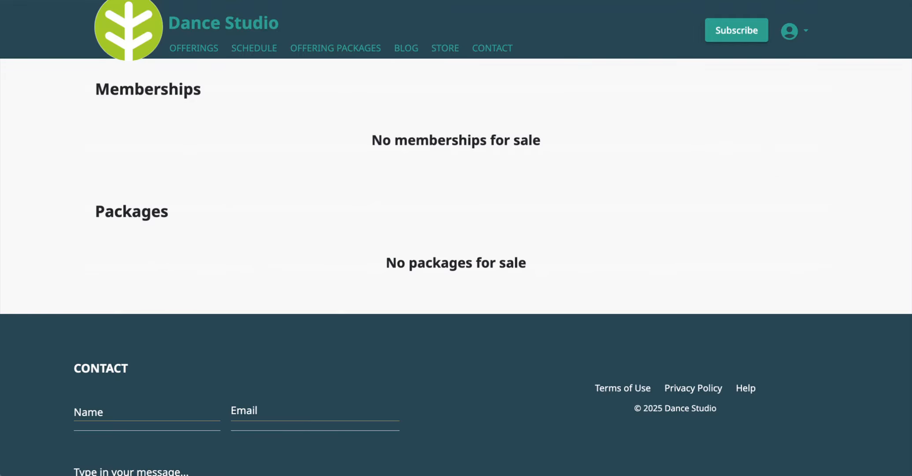
click(309, 1)
Step: Open the unpublished package's own page through its share option and examine its description and terms
click(794, 191)
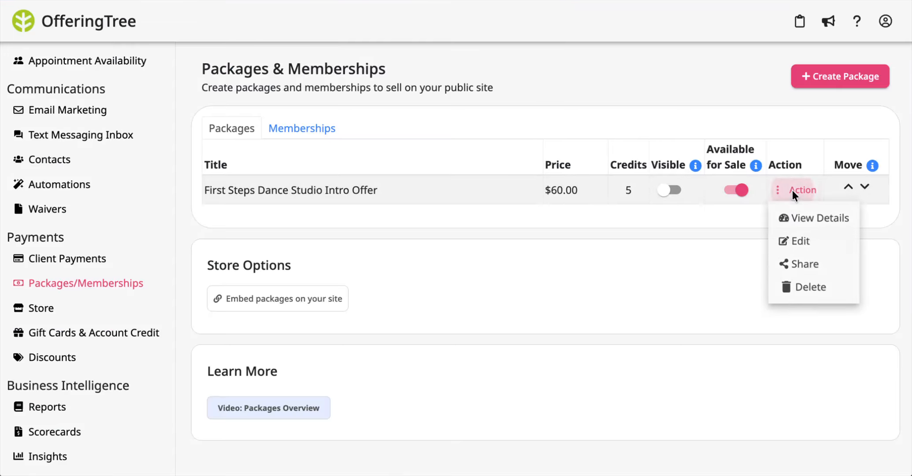
click(796, 263)
click(362, 155)
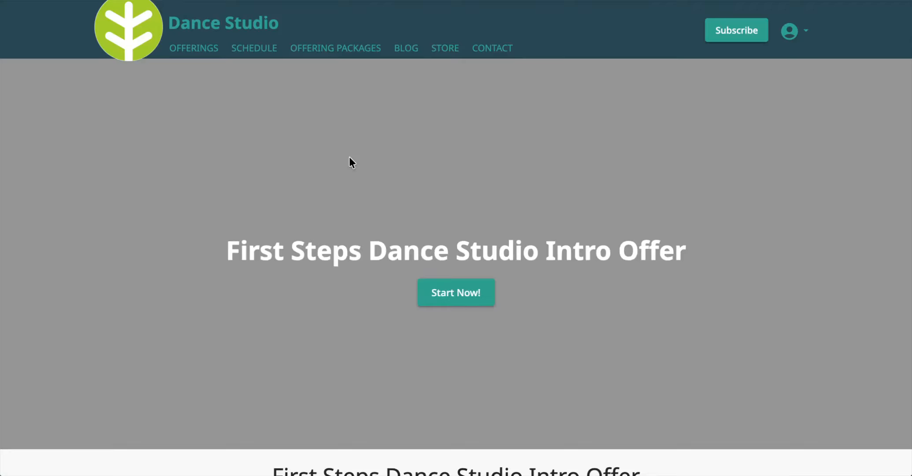
scroll(330, 270, down, 2)
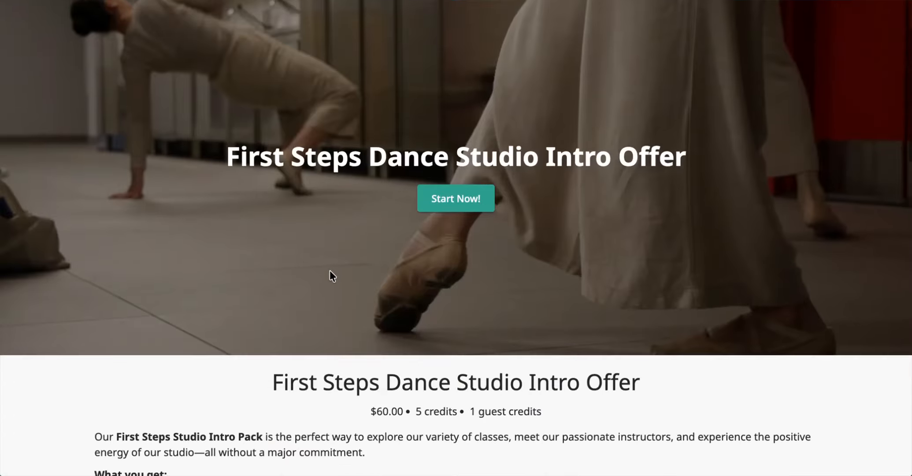
scroll(329, 270, down, 15)
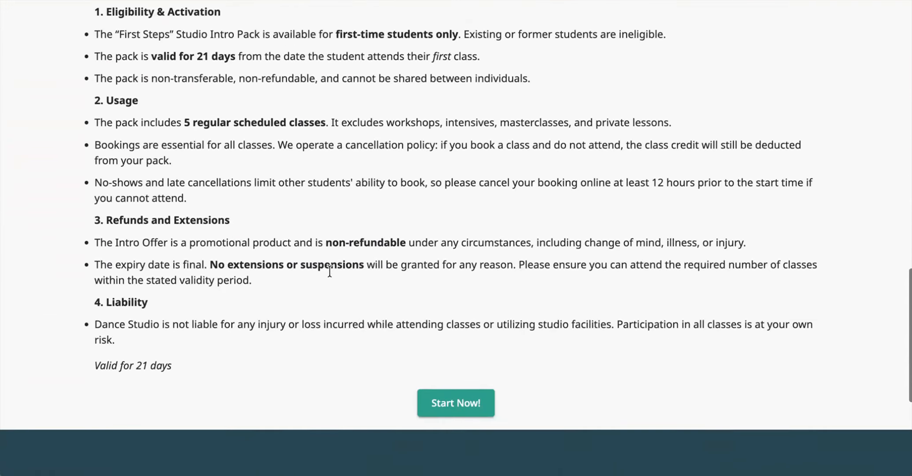
scroll(329, 271, up, 15)
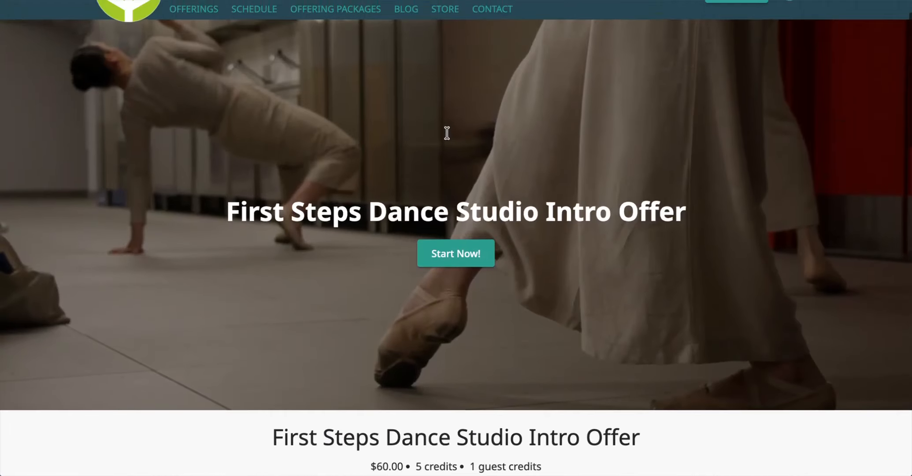
scroll(448, 135, up, 1)
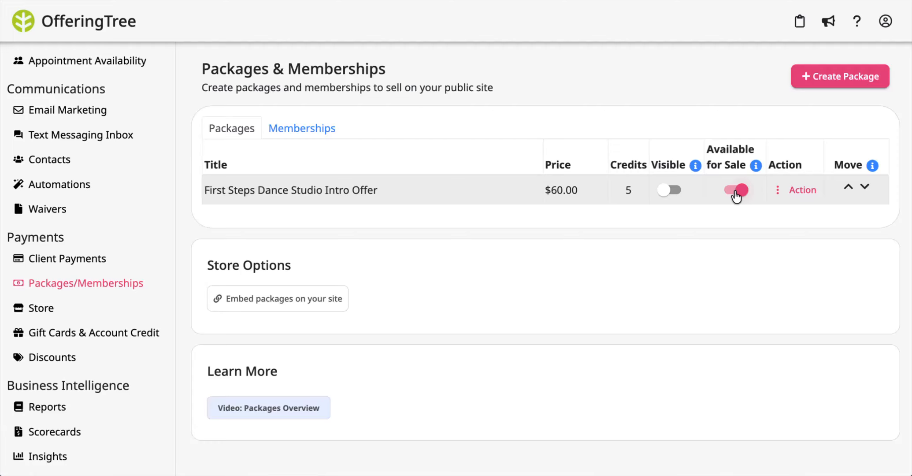
Step: Make the package unavailable for sale but publish it again on the public site, and check its package page
click(736, 192)
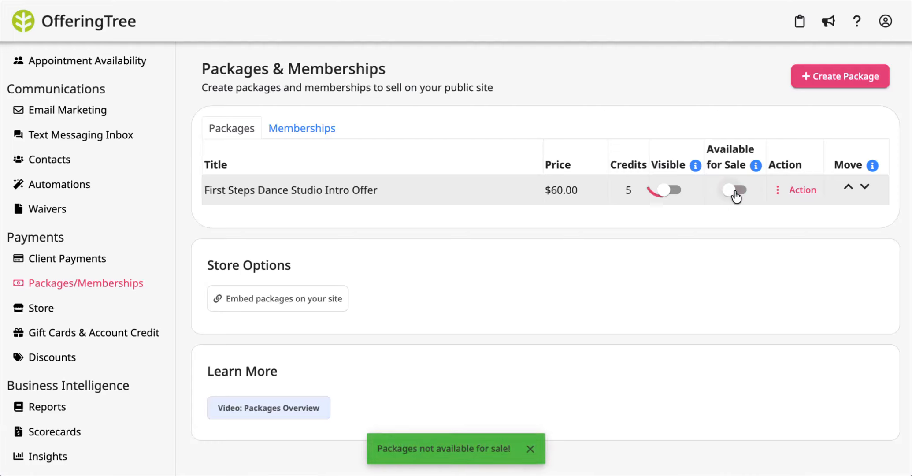
click(671, 193)
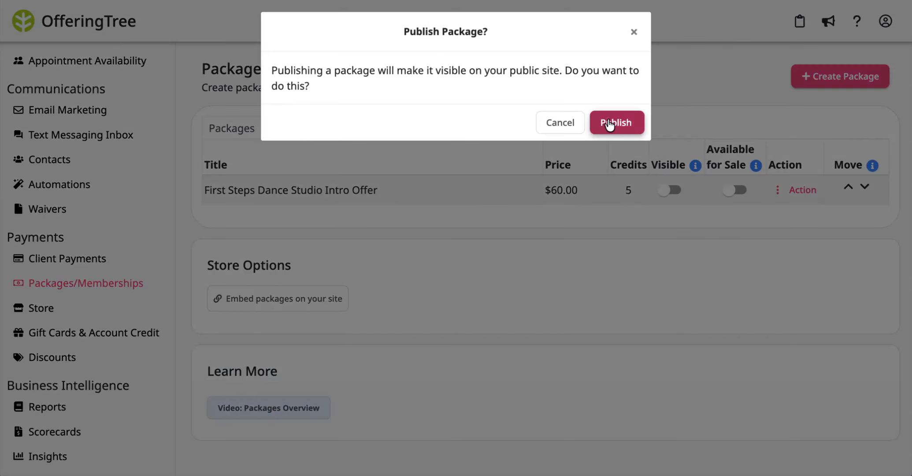
click(609, 125)
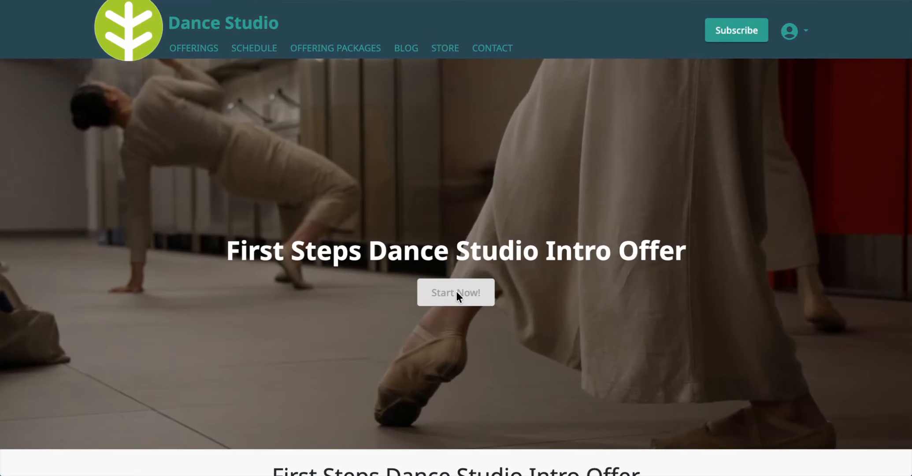
scroll(460, 343, down, 15)
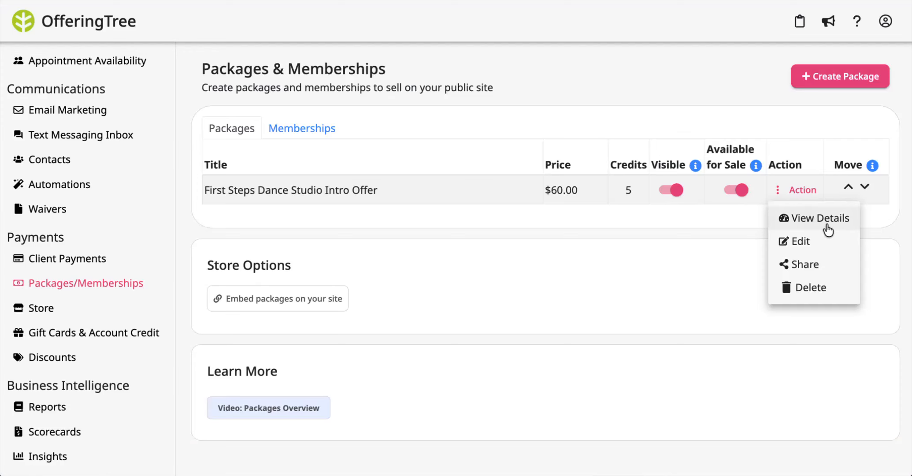
Step: Open the public site's Offering Packages page for editing and set its Memberships block's visibility to Hidden
click(827, 225)
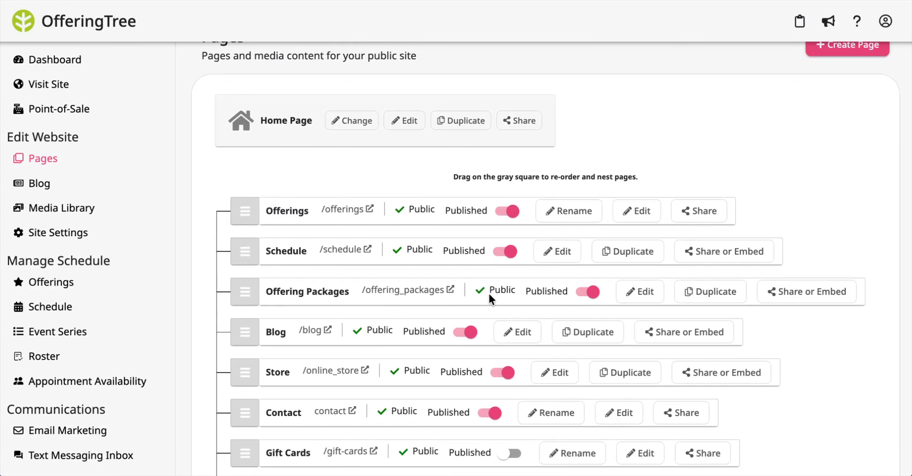
click(650, 293)
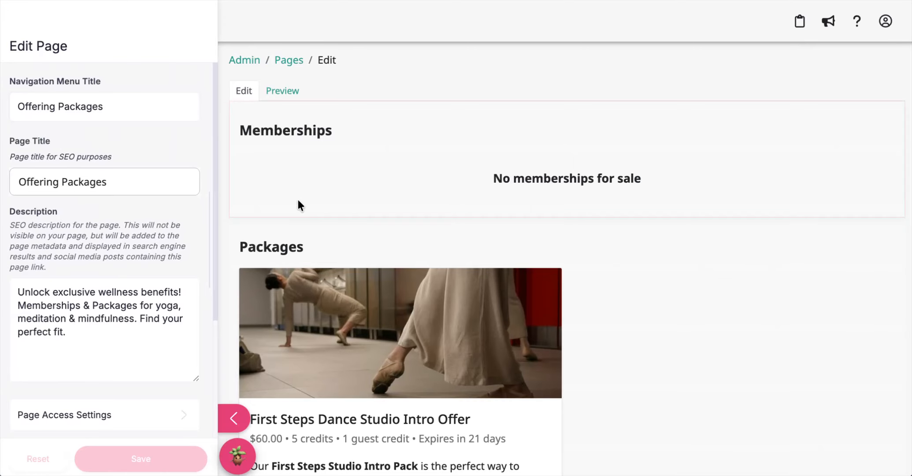
scroll(302, 203, down, 3)
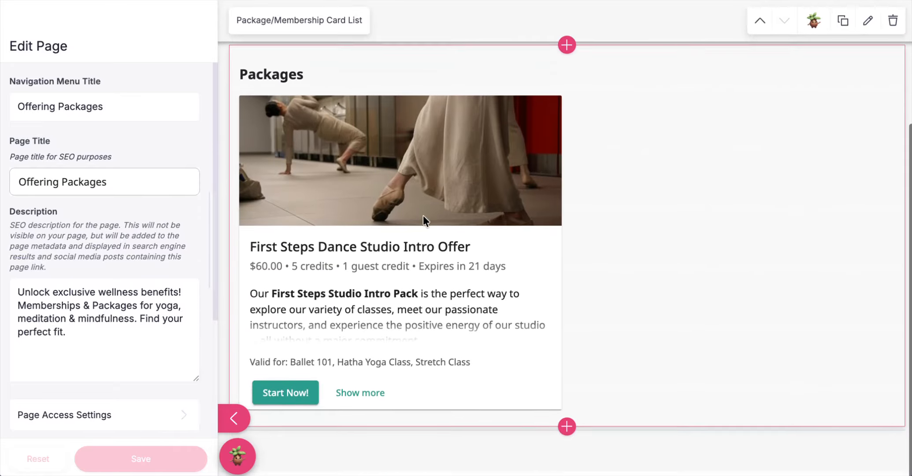
scroll(422, 214, up, 3)
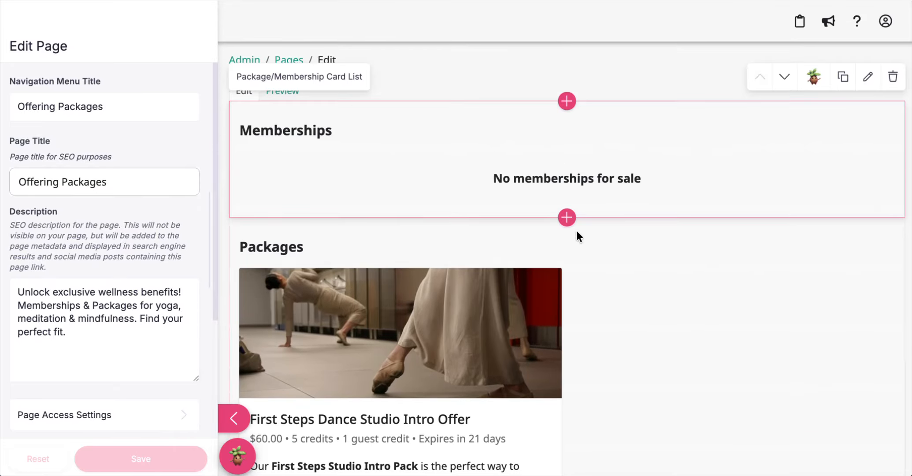
click(867, 77)
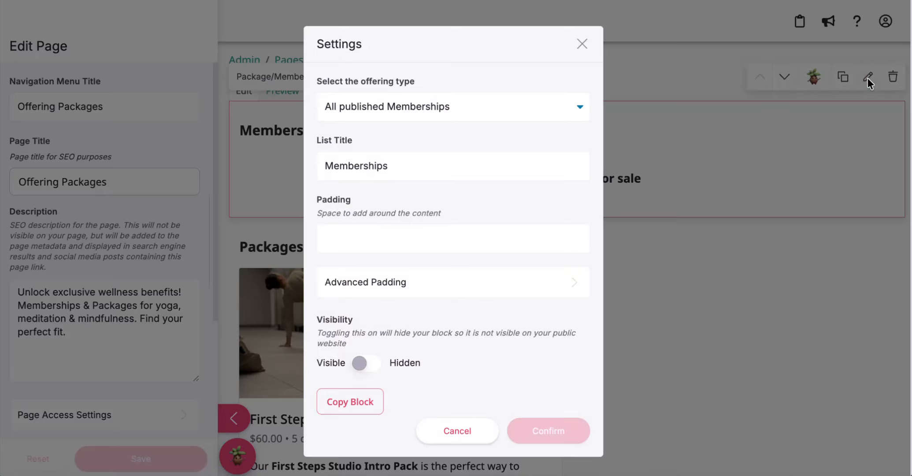
click(365, 362)
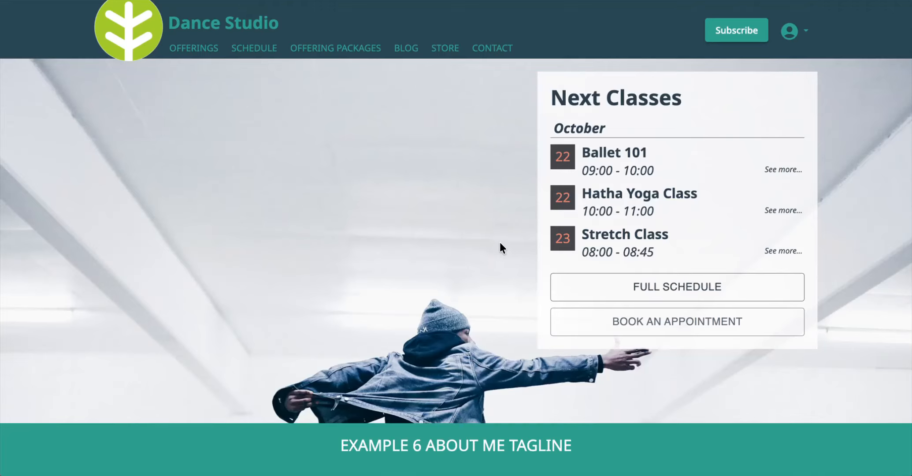
Step: Open today's Ballet 101 class on the public site and start registering for it
click(569, 154)
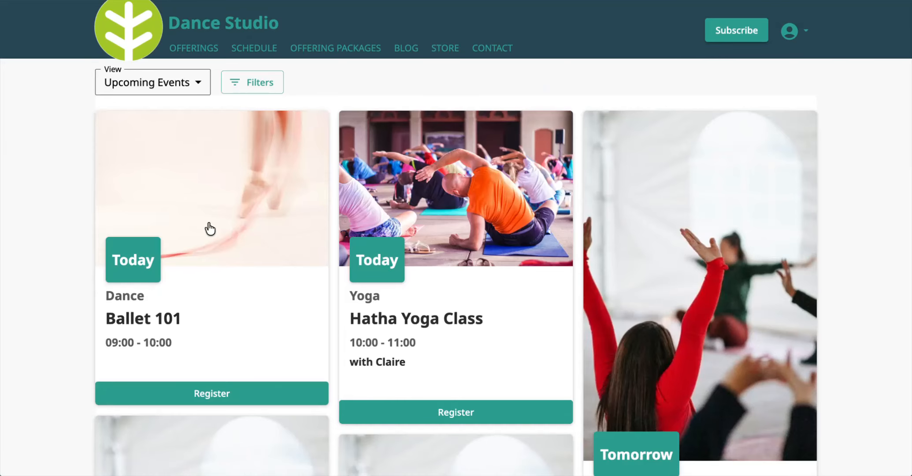
click(209, 228)
scroll(436, 272, down, 3)
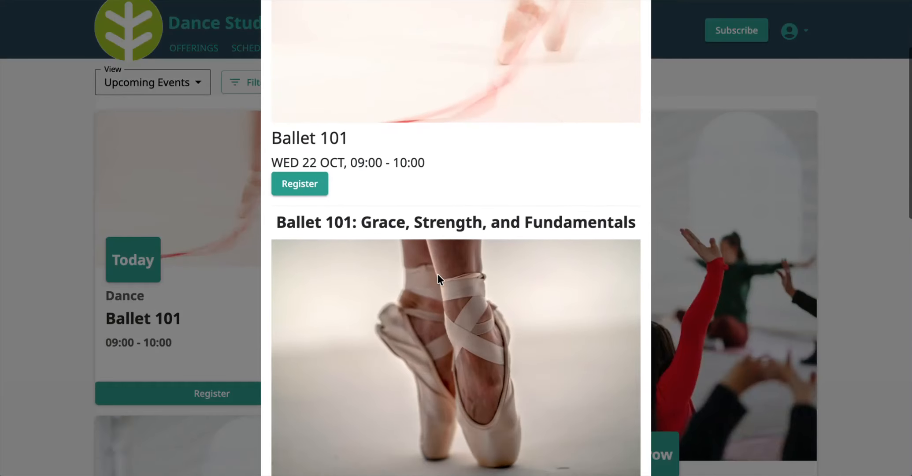
click(299, 183)
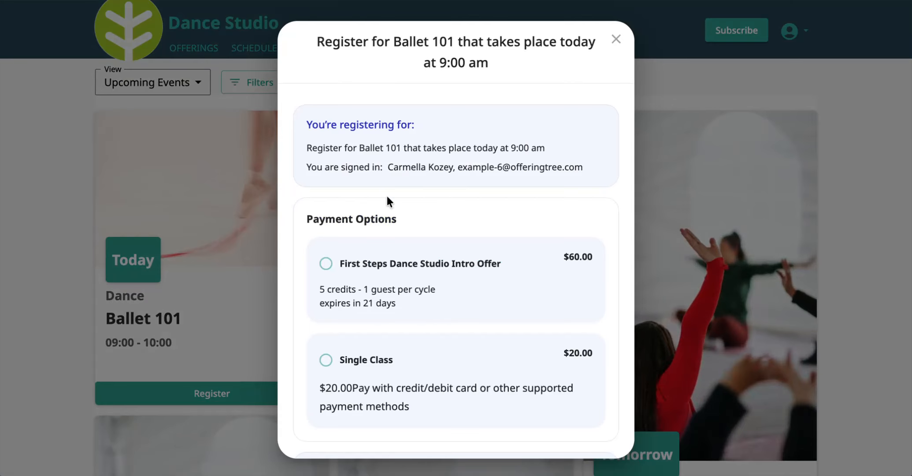
Step: Review the payment options for Ballet 101 and choose the First Steps Dance Studio Intro Offer
scroll(440, 194, down, 2)
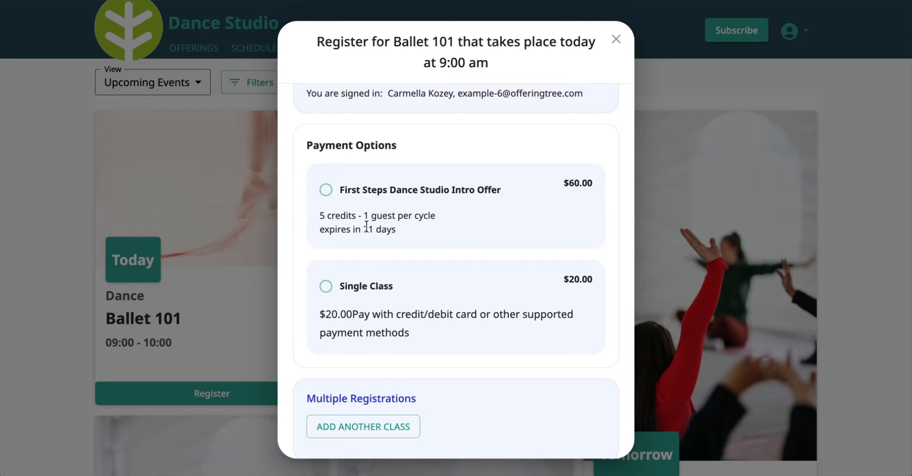
scroll(396, 295, down, 1)
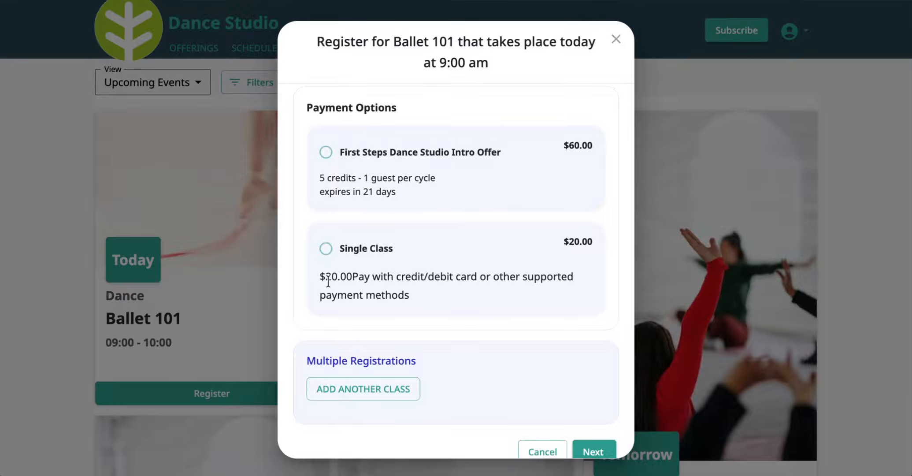
scroll(399, 239, up, 1)
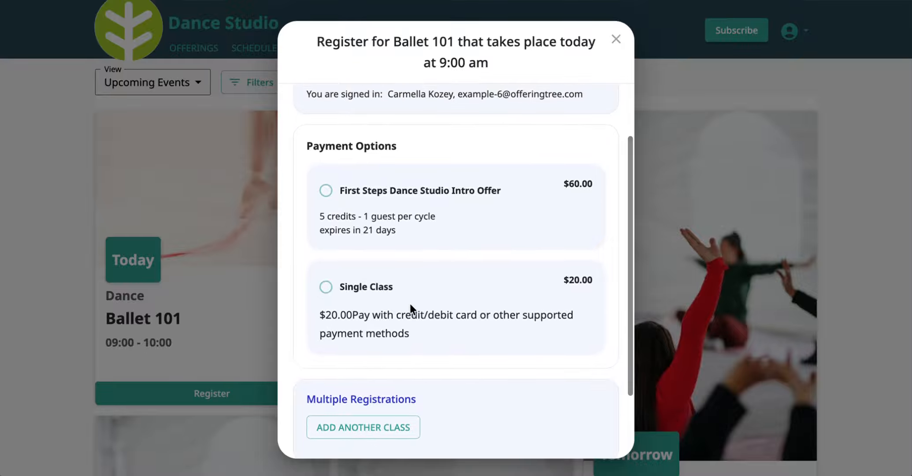
scroll(410, 302, up, 1)
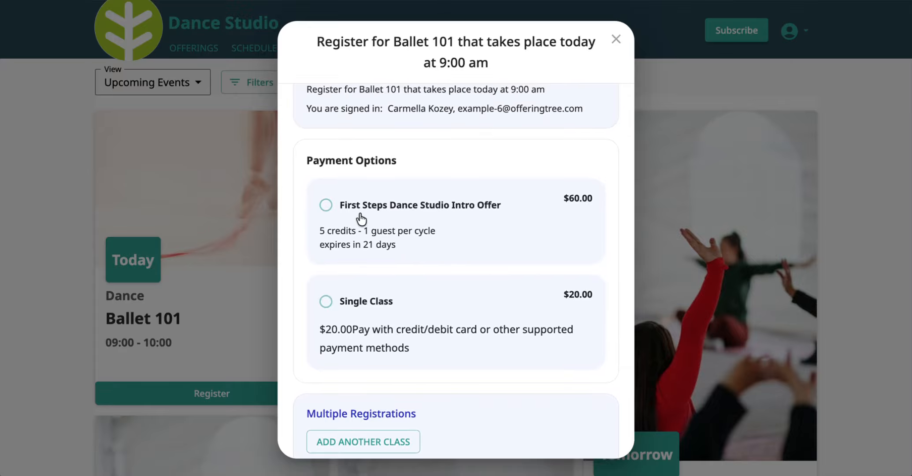
click(361, 218)
Step: Examine the guest options, required credits and remaining credits in the Ballet 101 registration's attendee section and order summary
scroll(411, 273, down, 5)
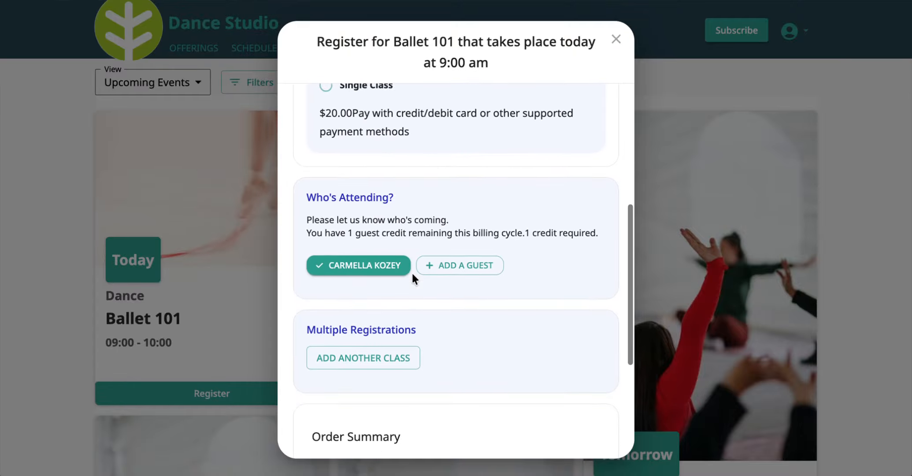
scroll(412, 273, up, 1)
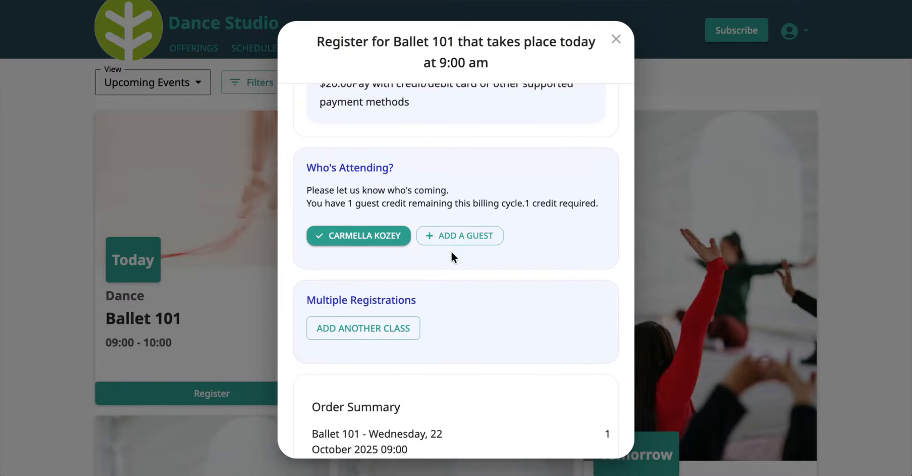
scroll(457, 293, down, 4)
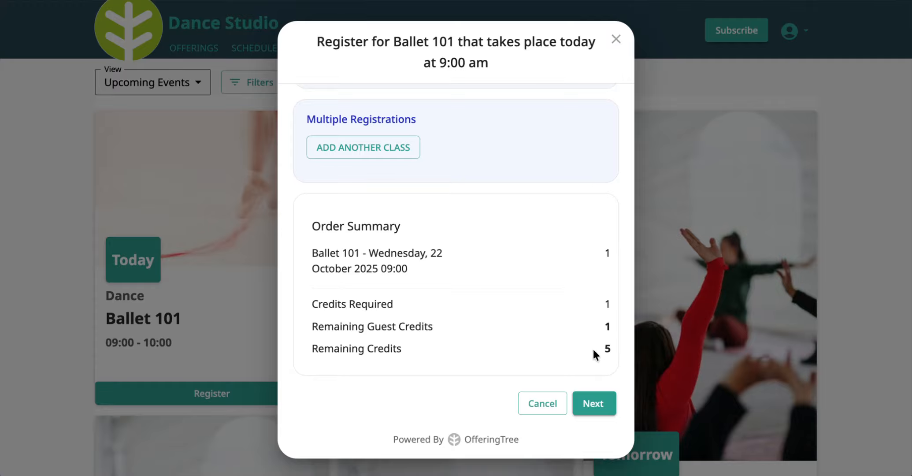
scroll(431, 223, up, 7)
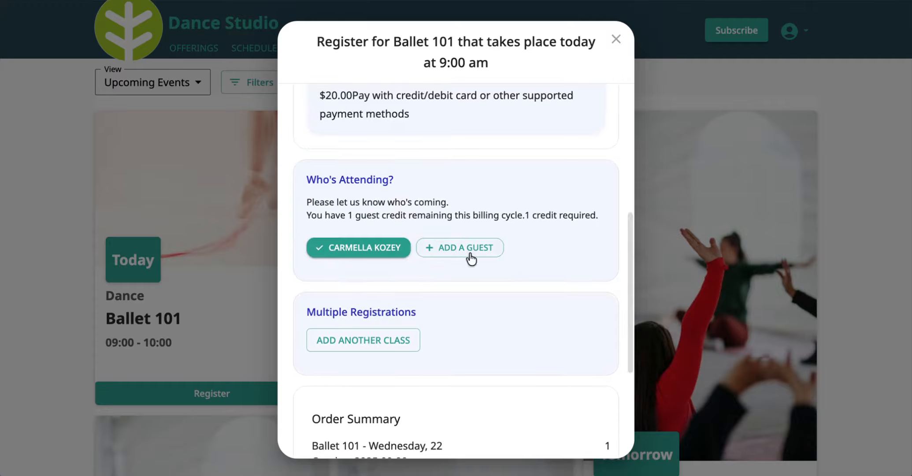
scroll(467, 282, down, 7)
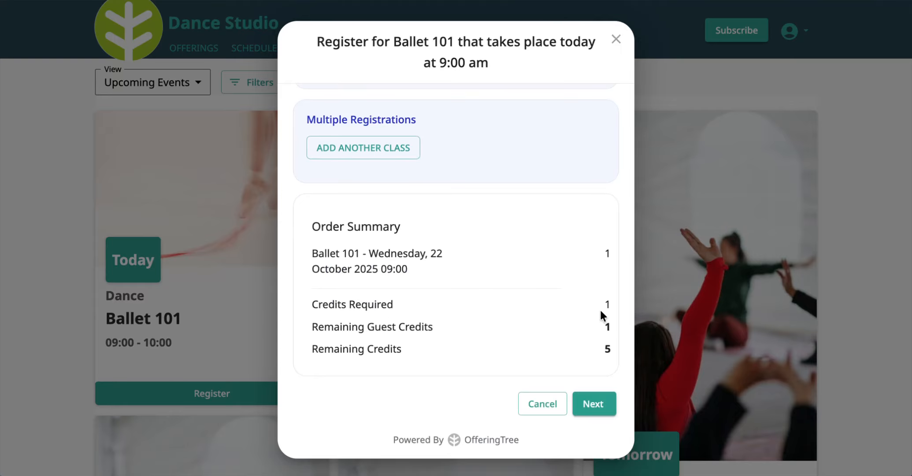